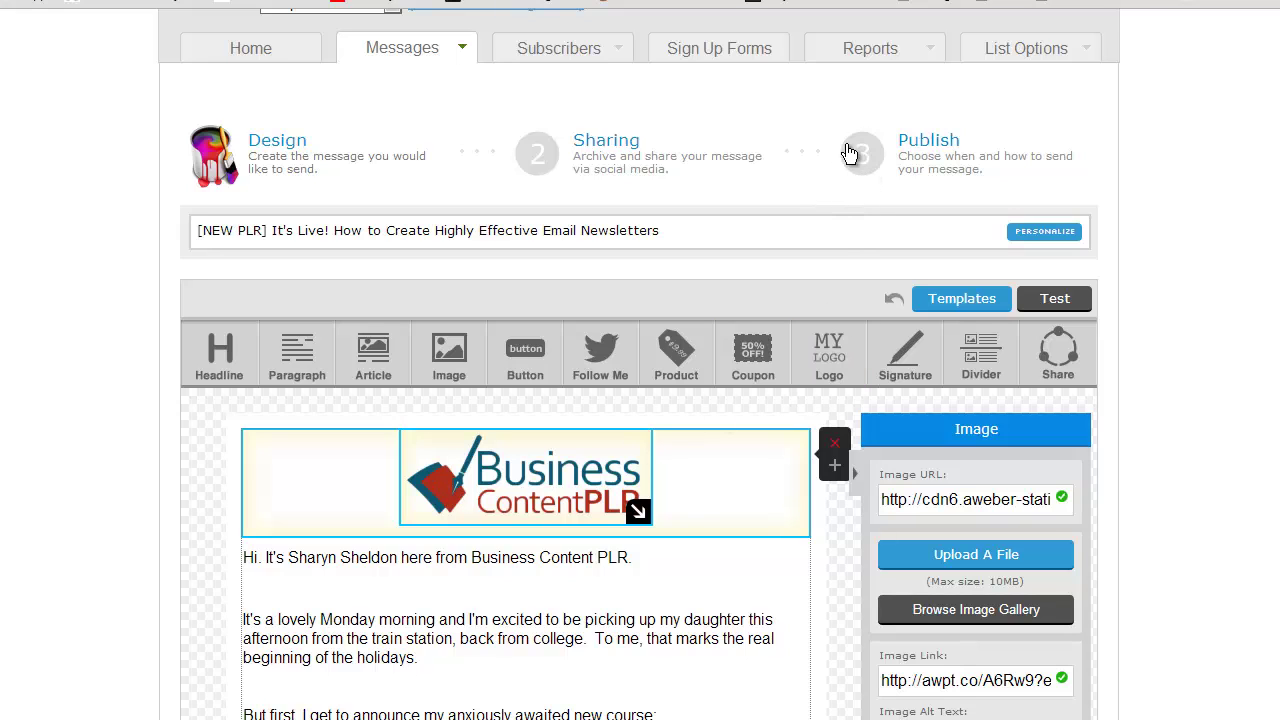
# Select the email's intro paragraph and scroll through the draft
pyautogui.moveTo(1023, 46)
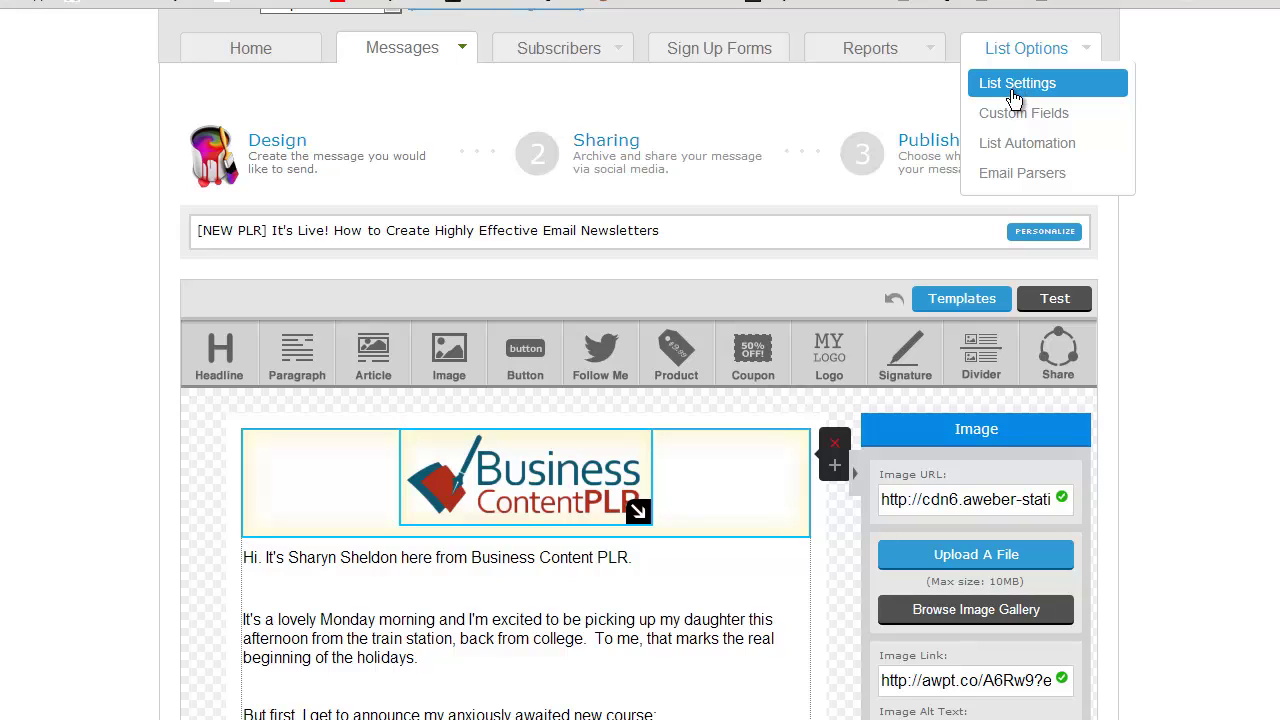
pyautogui.click(488, 645)
pyautogui.scroll(-4, 488, 645)
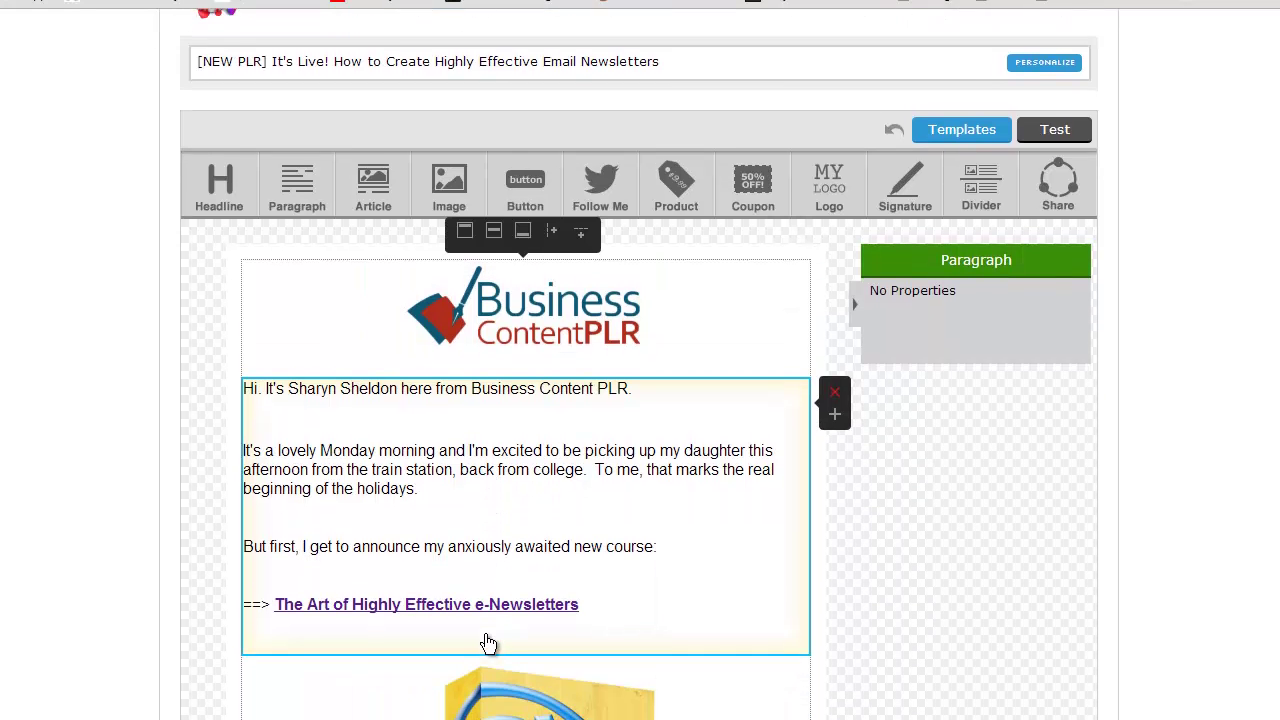
pyautogui.scroll(-2, 488, 645)
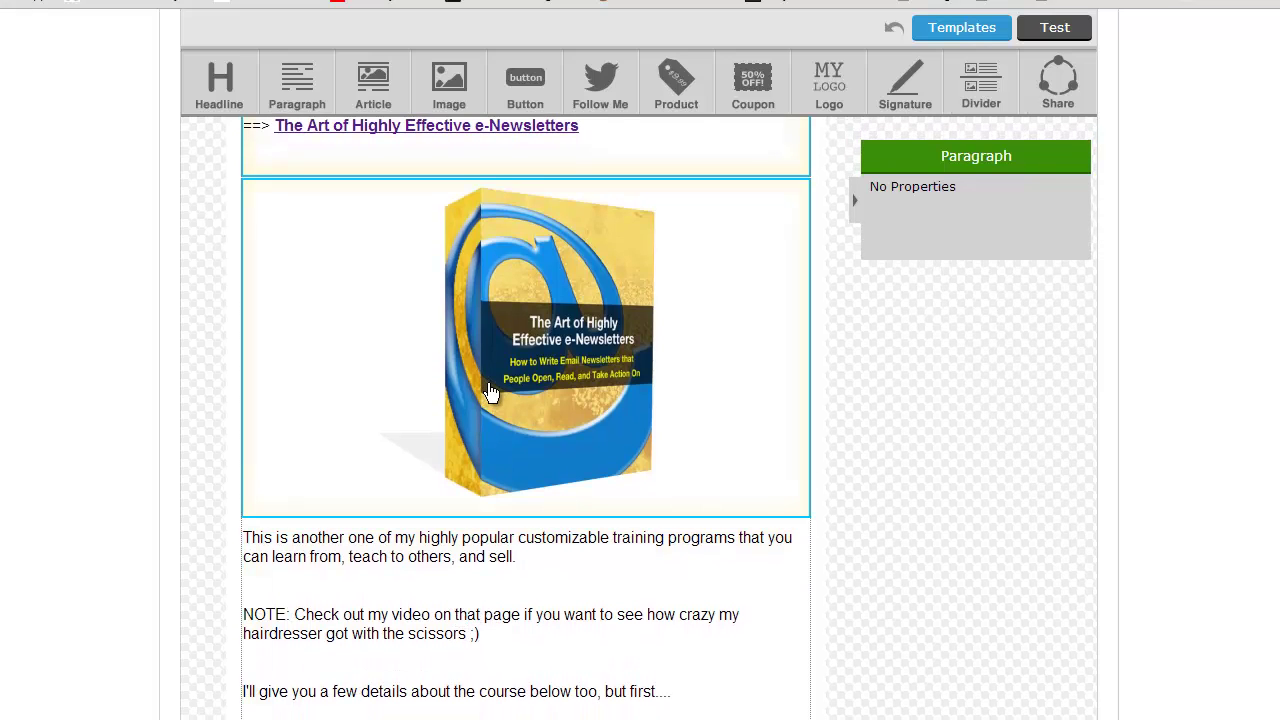
pyautogui.scroll(-6, 490, 392)
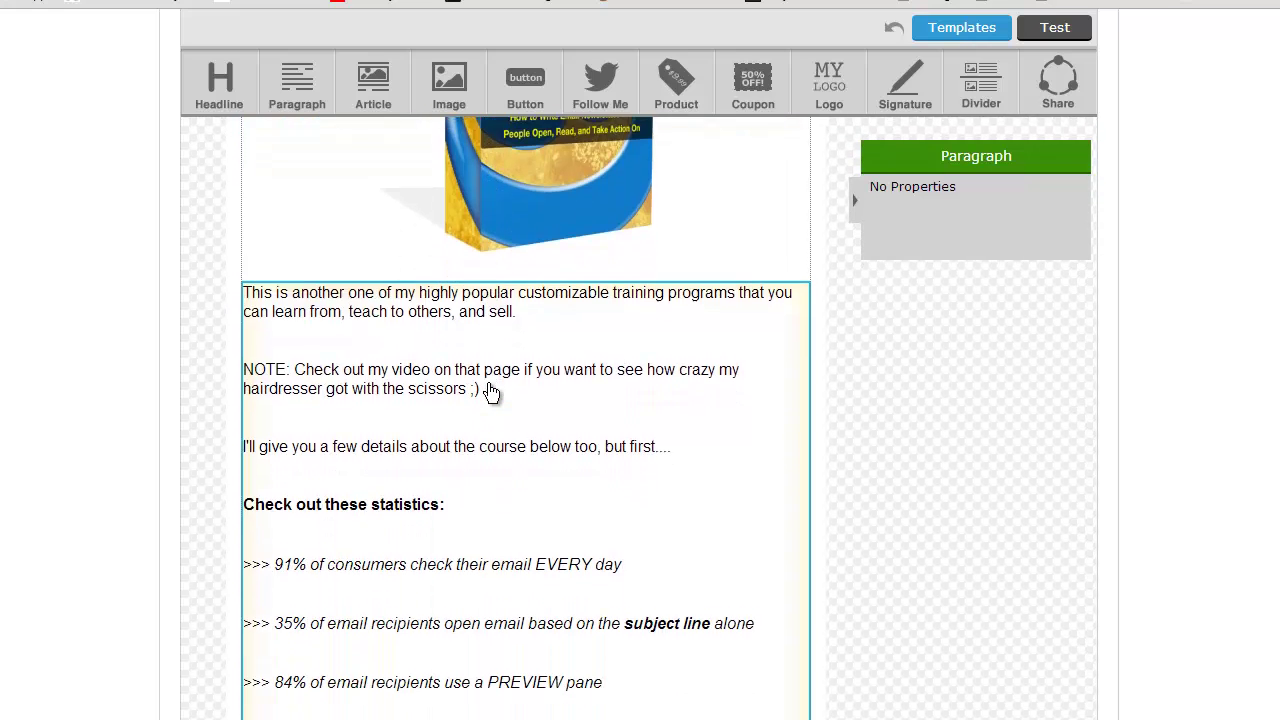
pyautogui.scroll(-1, 490, 392)
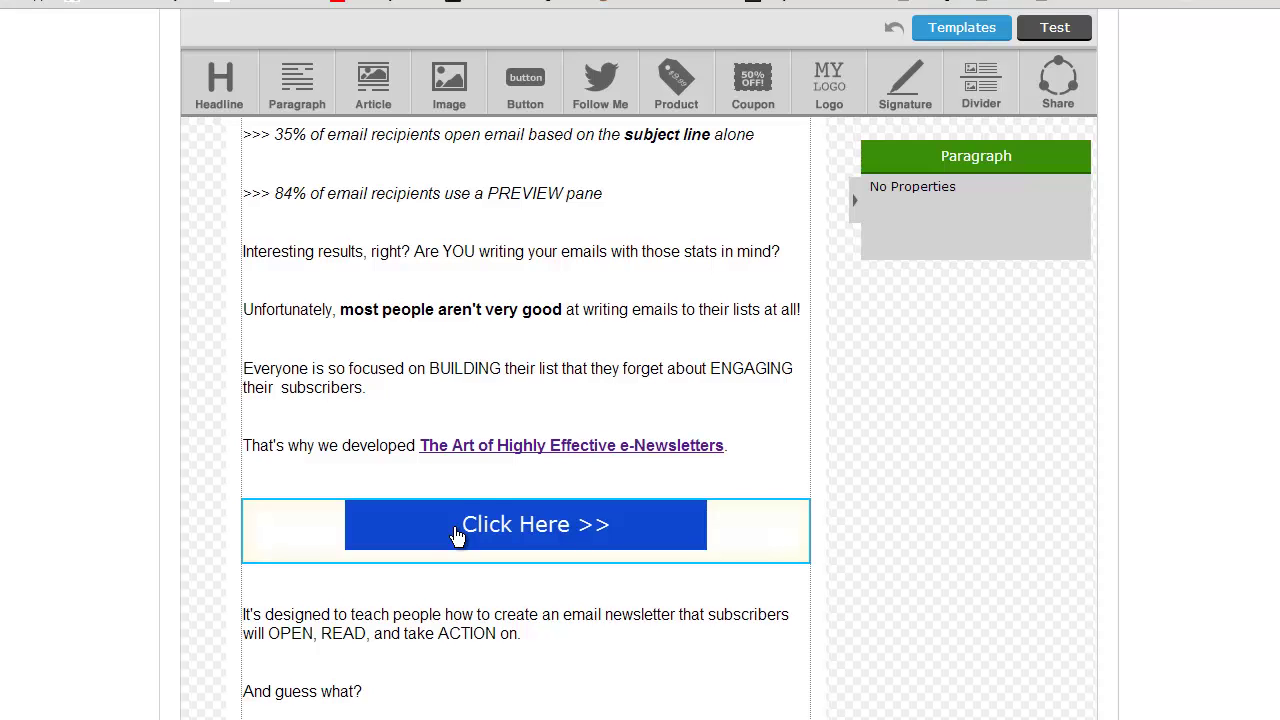
pyautogui.scroll(5, 456, 537)
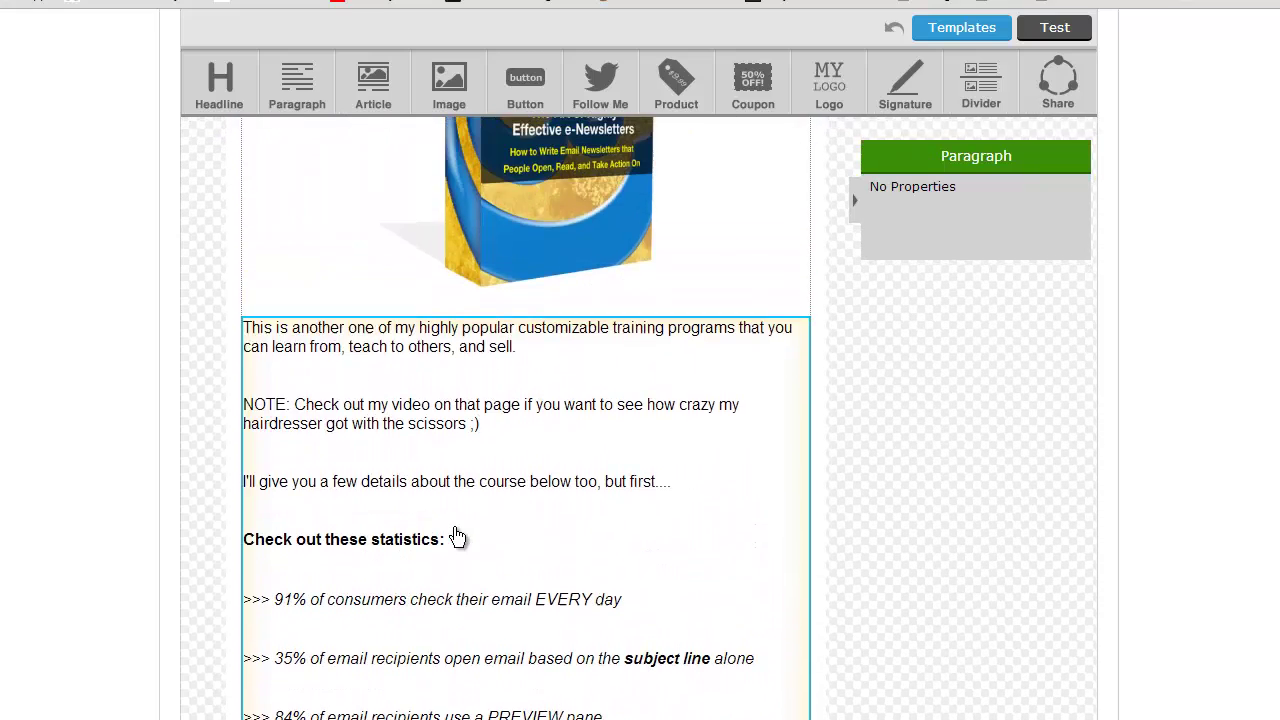
pyautogui.scroll(6, 456, 537)
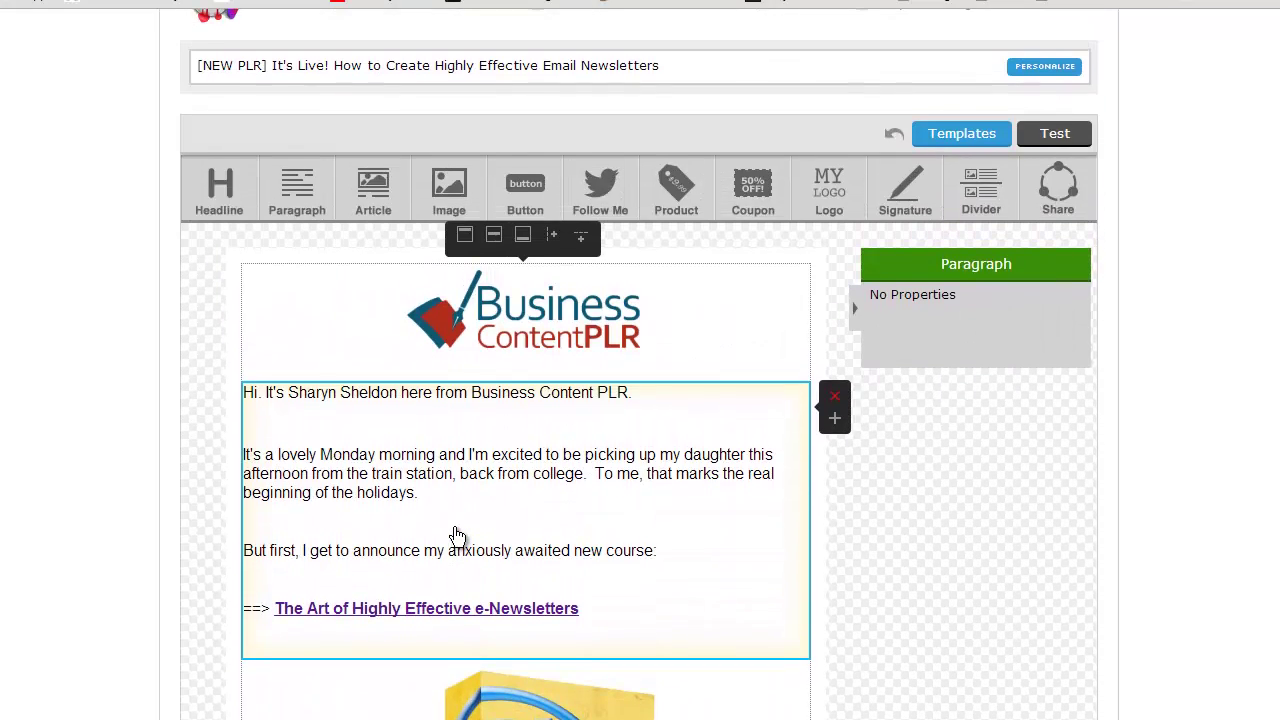
pyautogui.scroll(1, 456, 537)
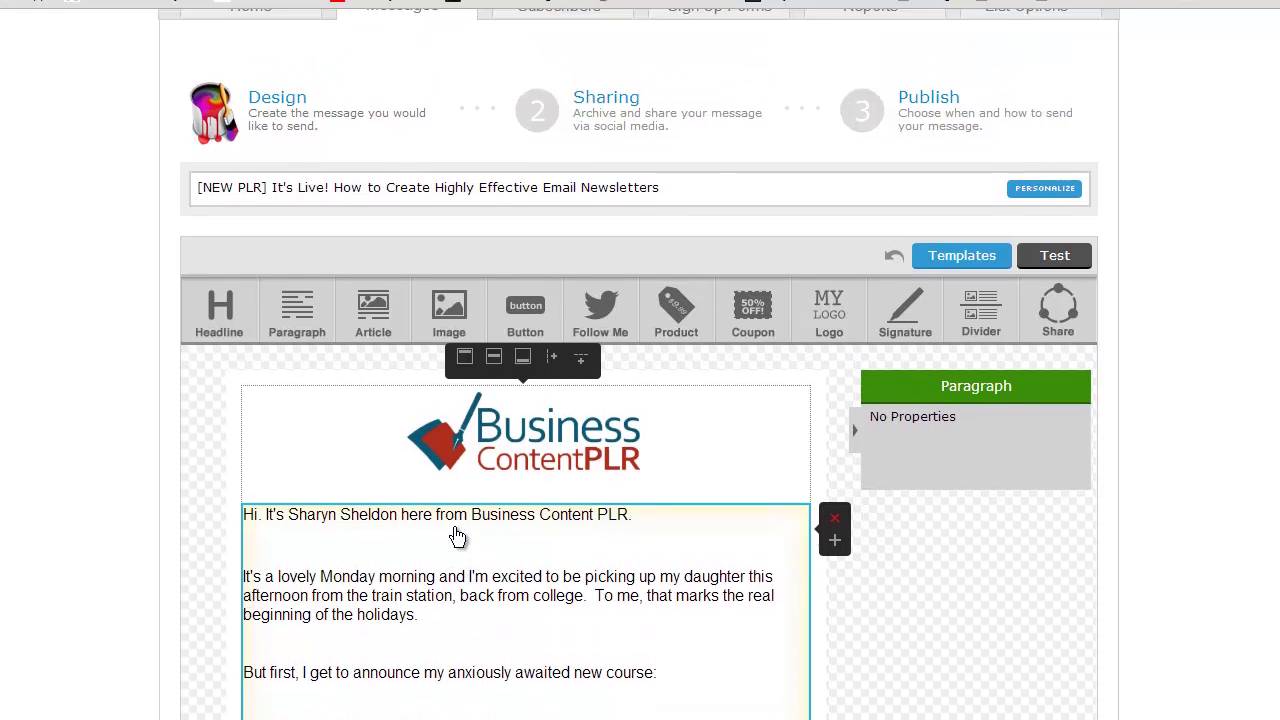
pyautogui.scroll(1, 456, 537)
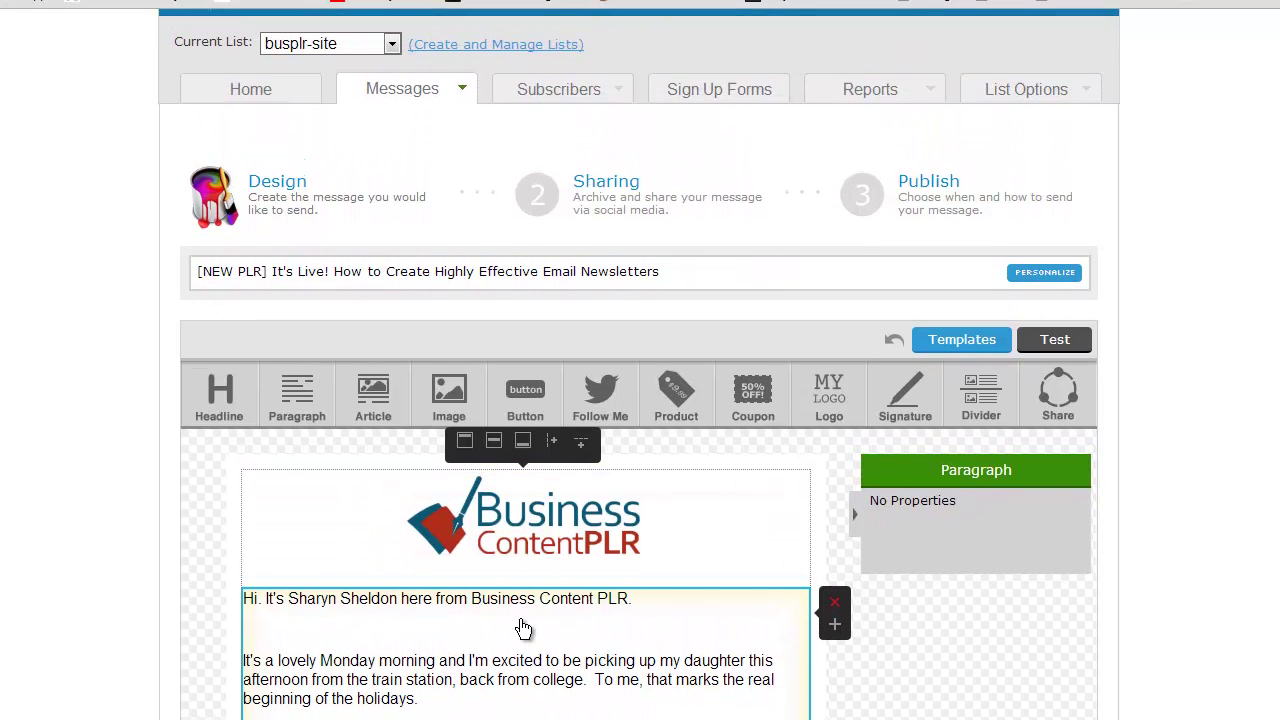
pyautogui.scroll(-1, 524, 628)
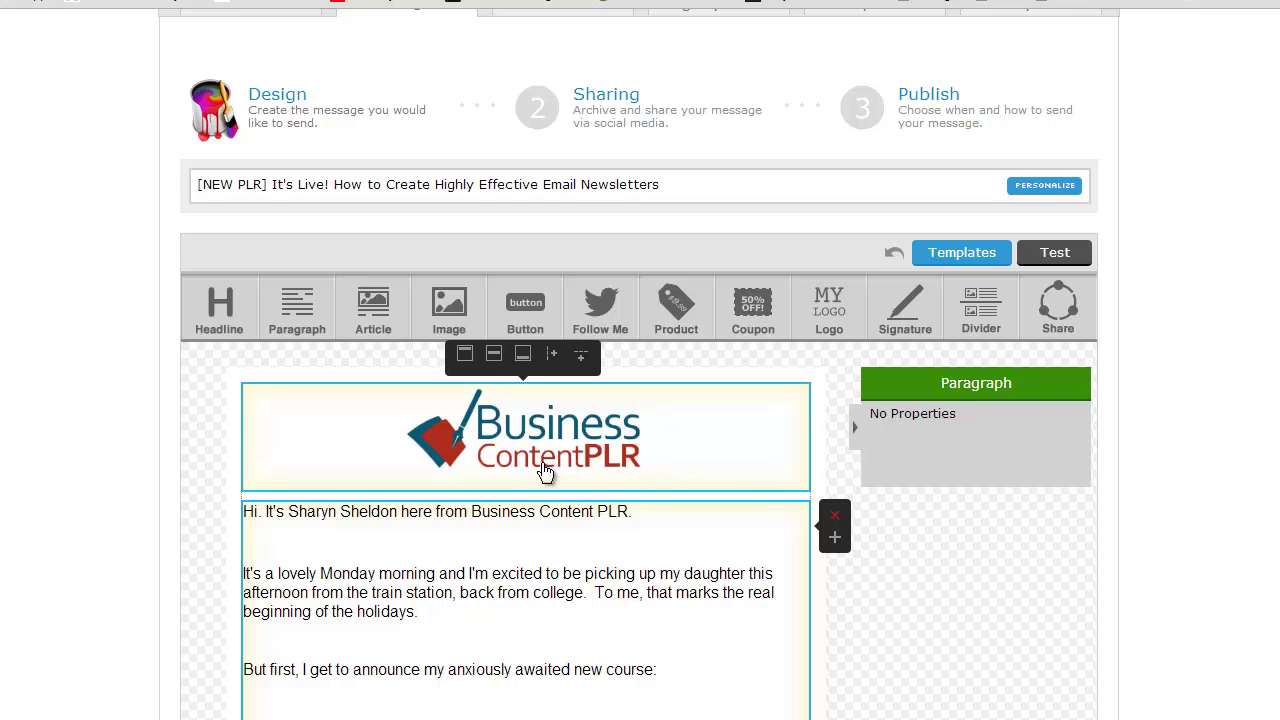
# Select the Business Content PLR logo and look through the image gallery, returning to its settings
pyautogui.click(522, 447)
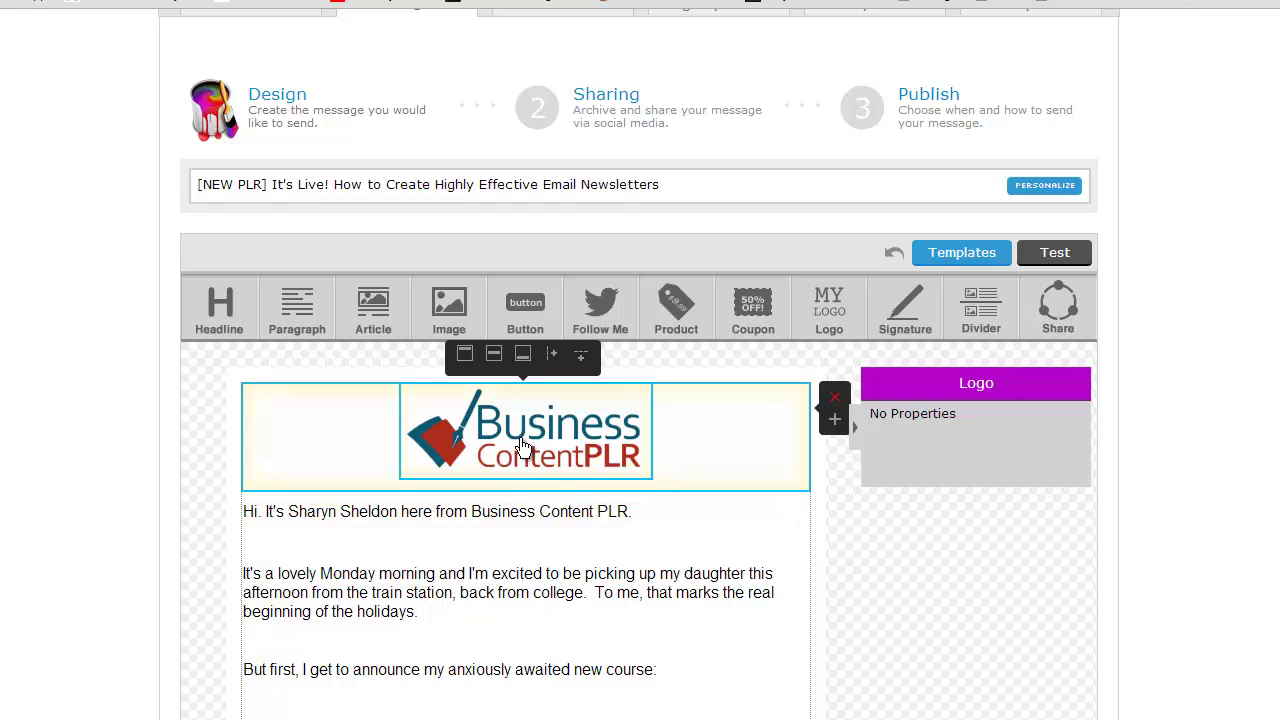
pyautogui.scroll(-2, 1039, 477)
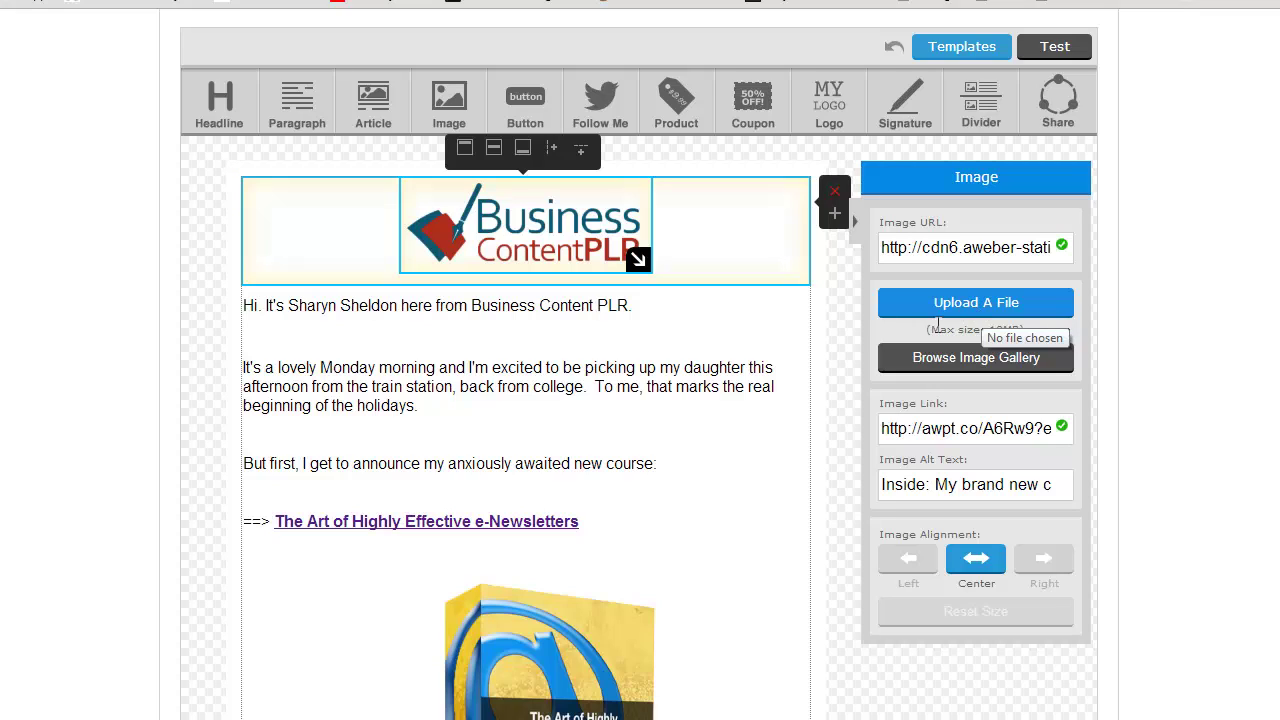
pyautogui.click(943, 365)
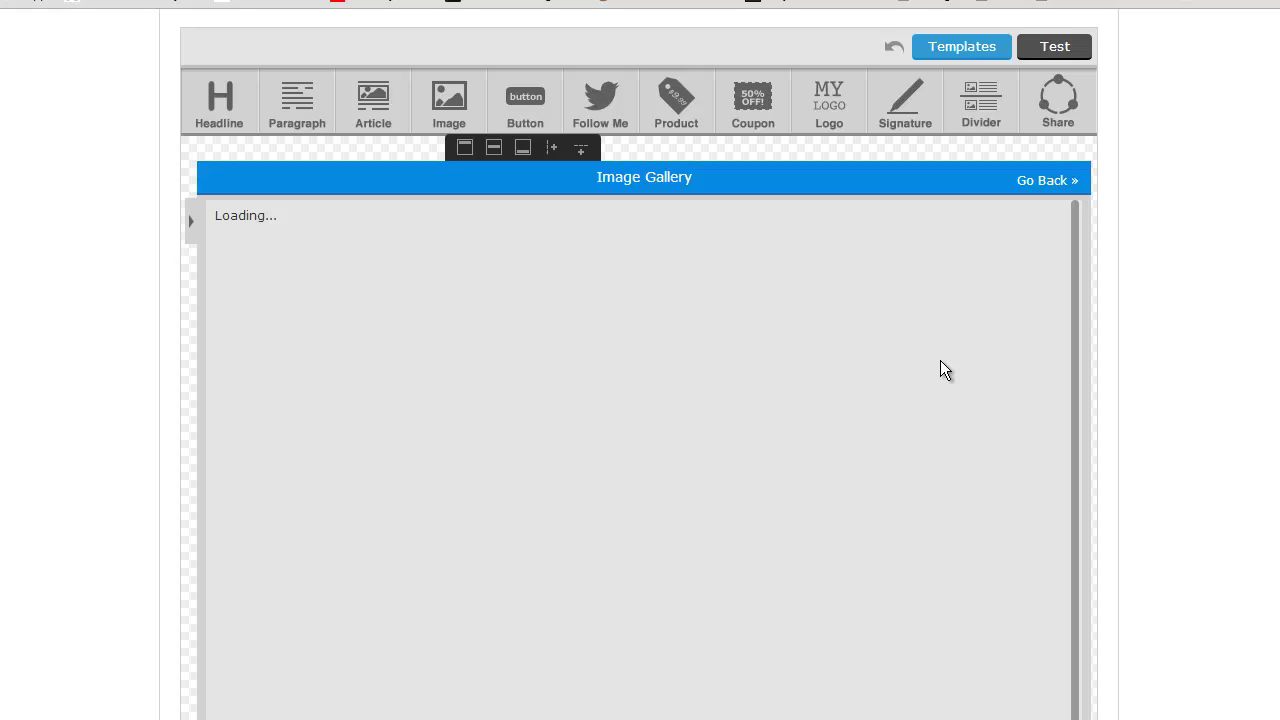
pyautogui.scroll(-1, 527, 352)
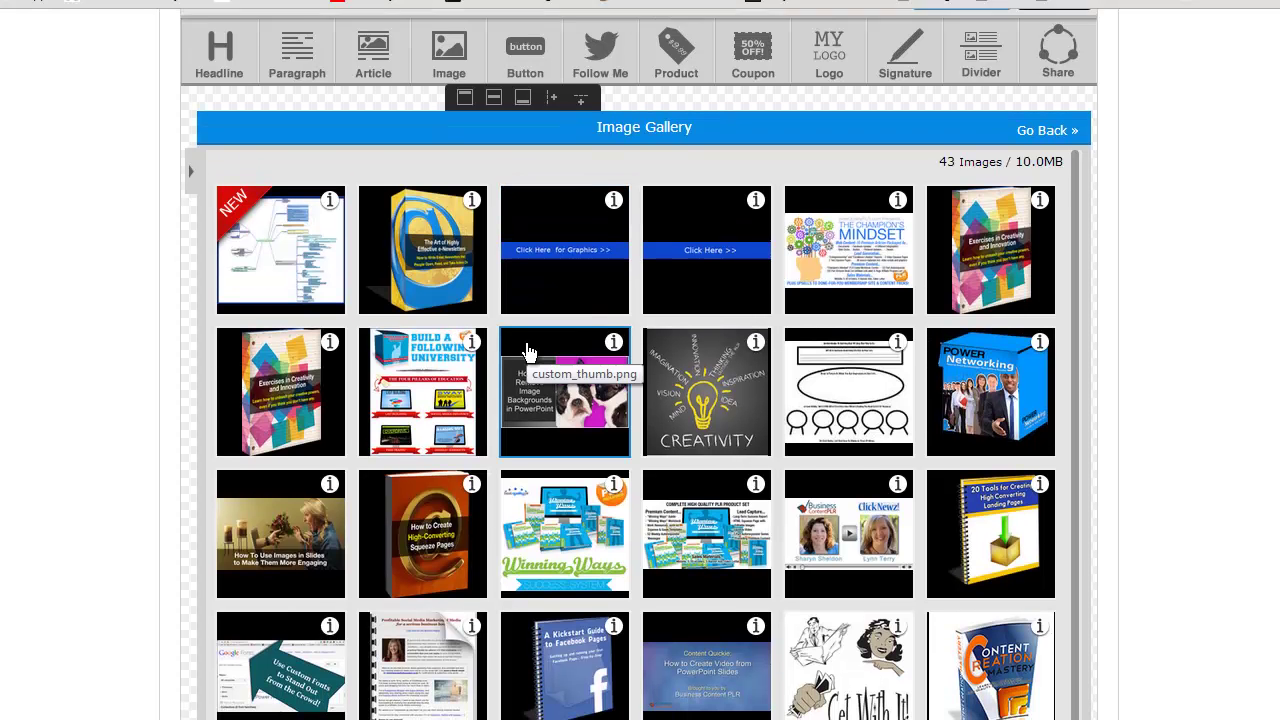
pyautogui.scroll(-10, 527, 352)
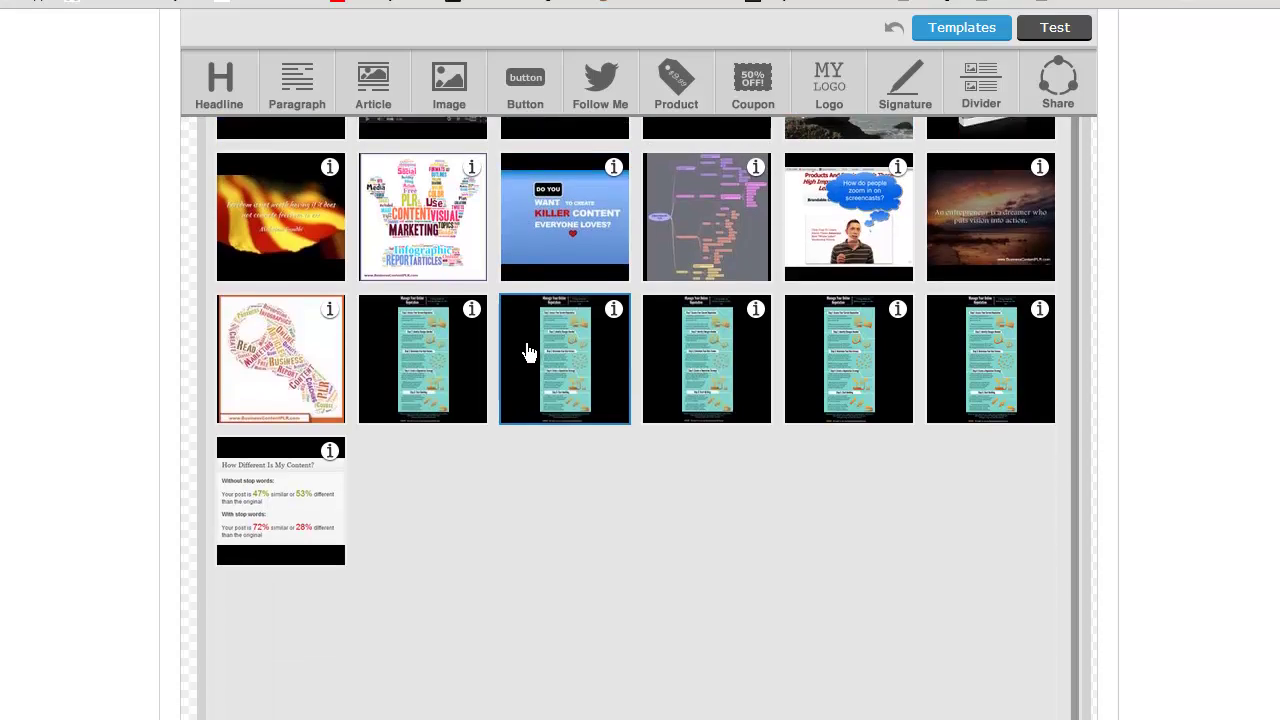
pyautogui.click(1036, 123)
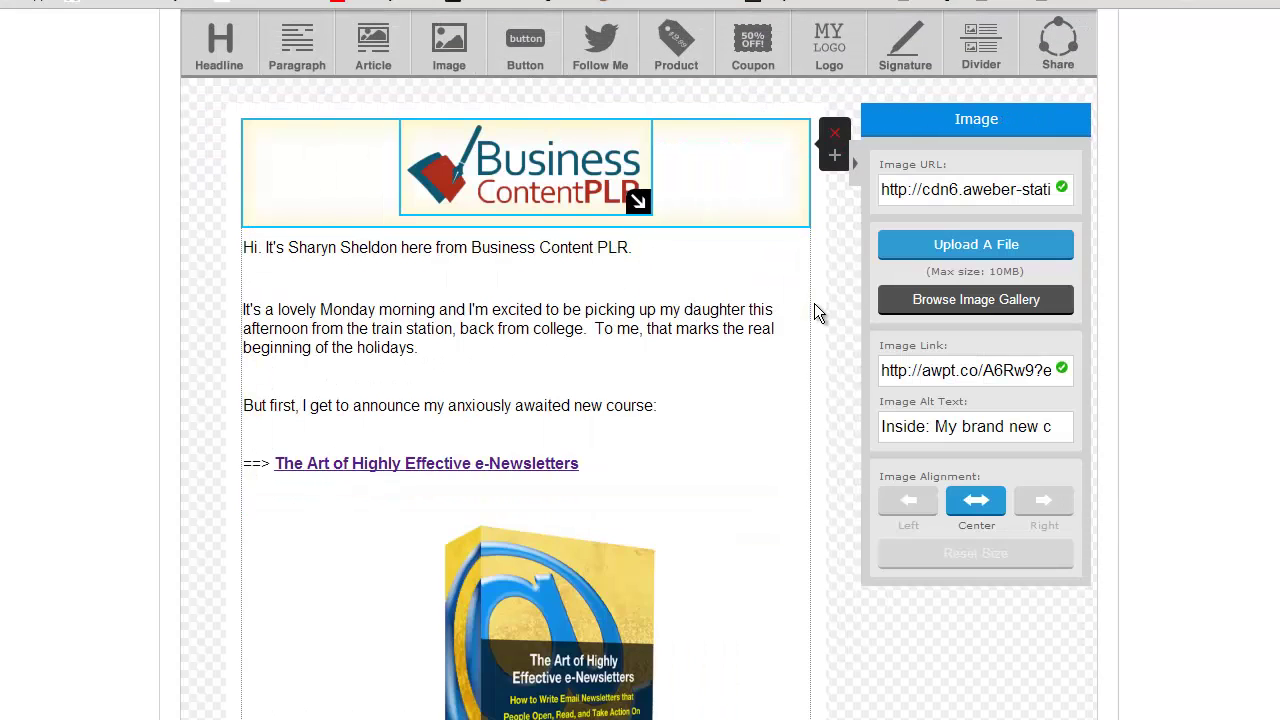
# Change the logo's alt text to announce the customizable email newsletters training program just went live
pyautogui.click(917, 422)
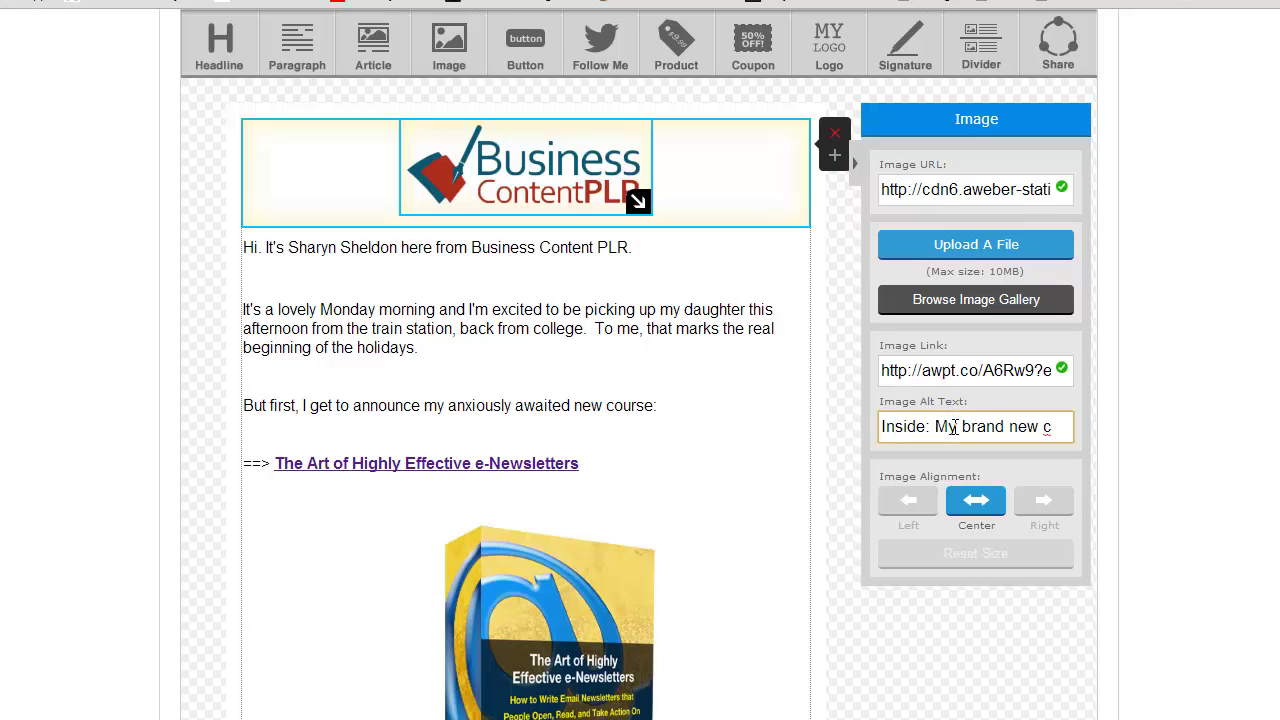
pyautogui.click(937, 427)
pyautogui.write('ustomizable training pr')
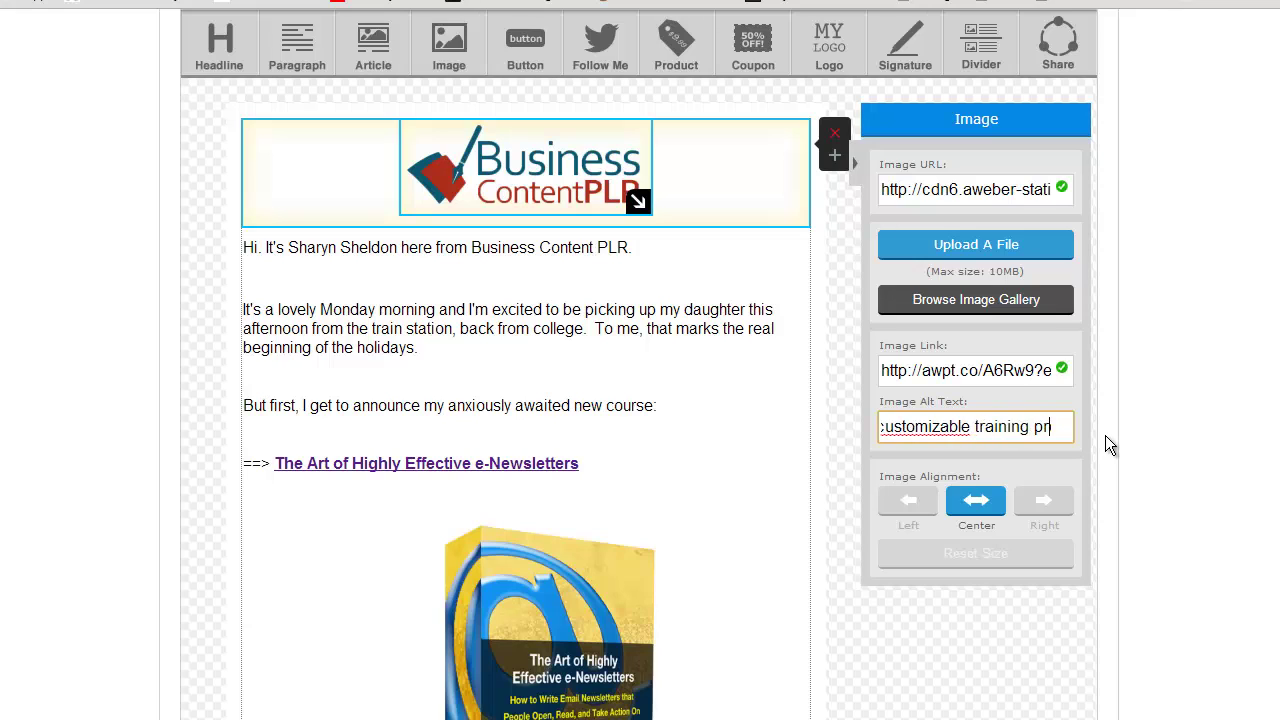
pyautogui.write('ogram on writing highly effective e')
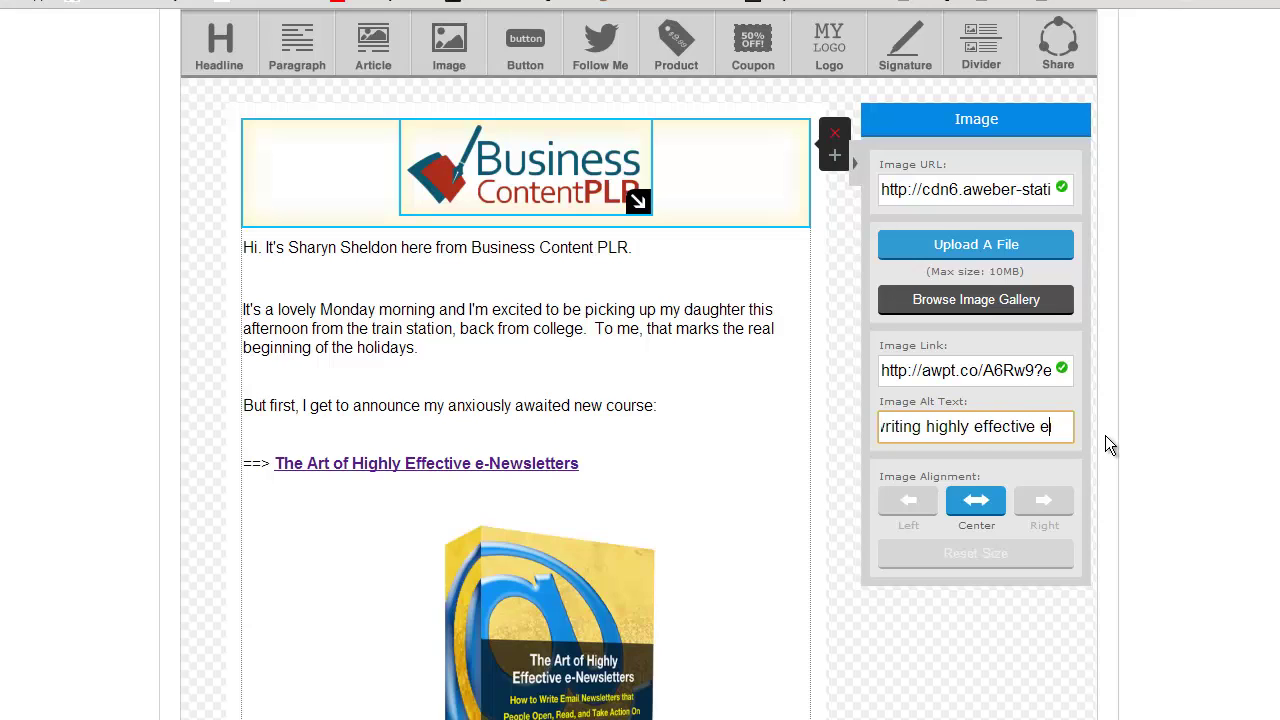
pyautogui.write('mail newsletters just went live!')
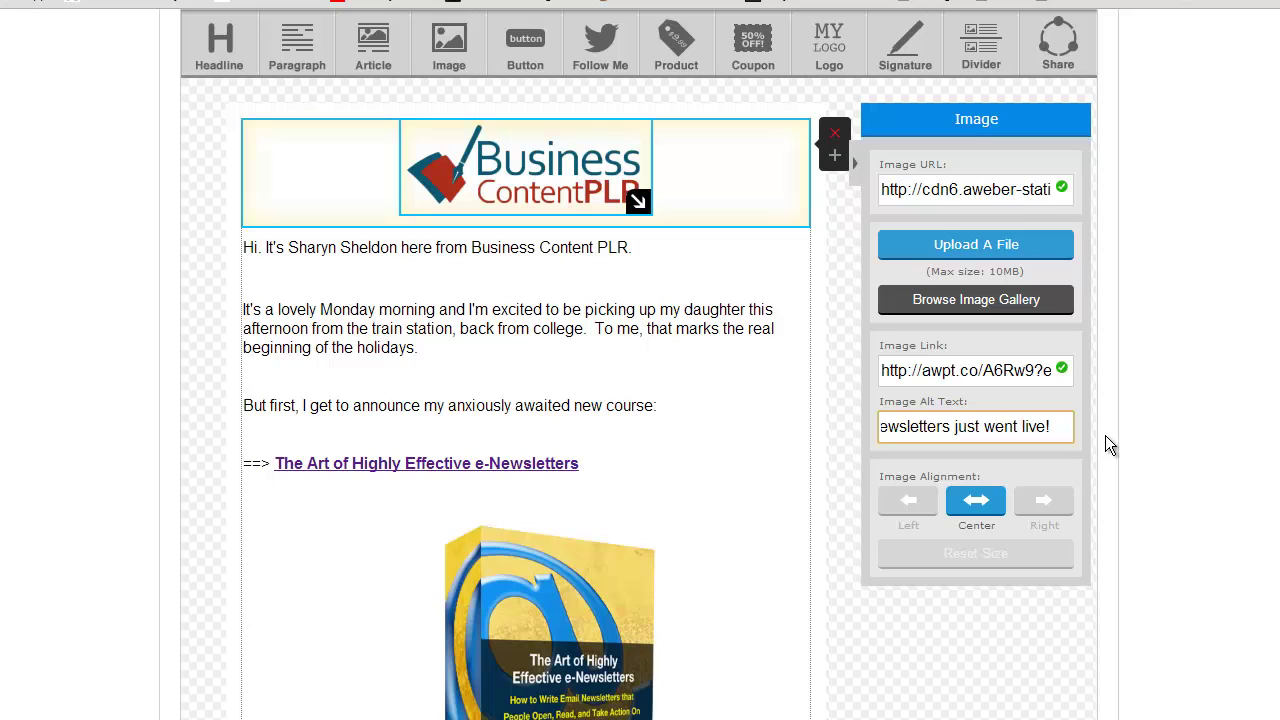
pyautogui.click(689, 337)
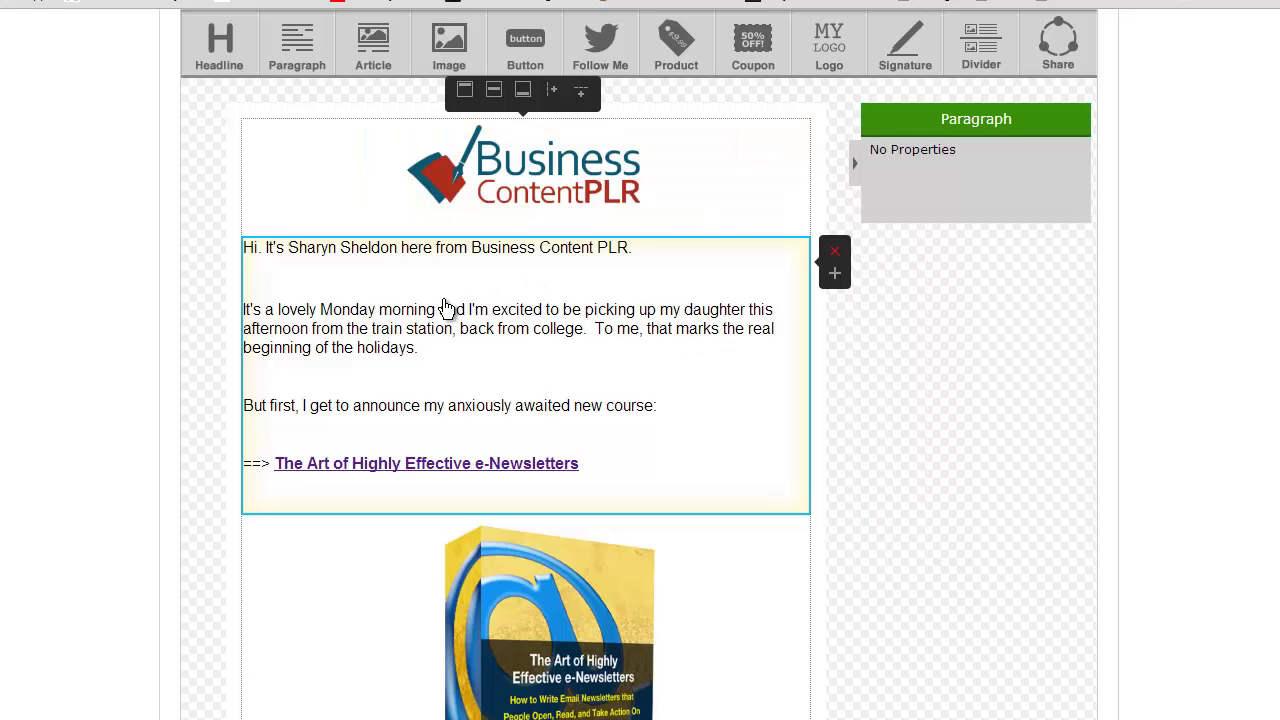
pyautogui.scroll(-1, 447, 308)
pyautogui.scroll(-2, 447, 308)
pyautogui.scroll(2, 443, 306)
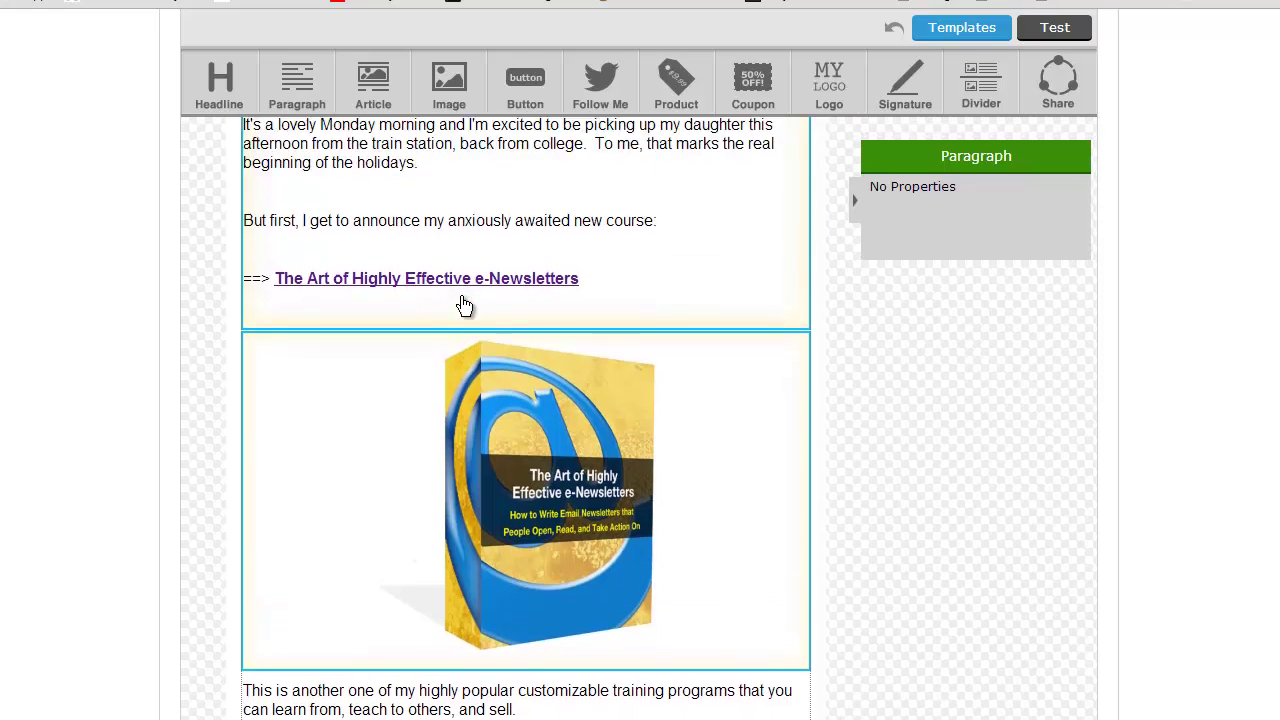
pyautogui.scroll(2, 409, 71)
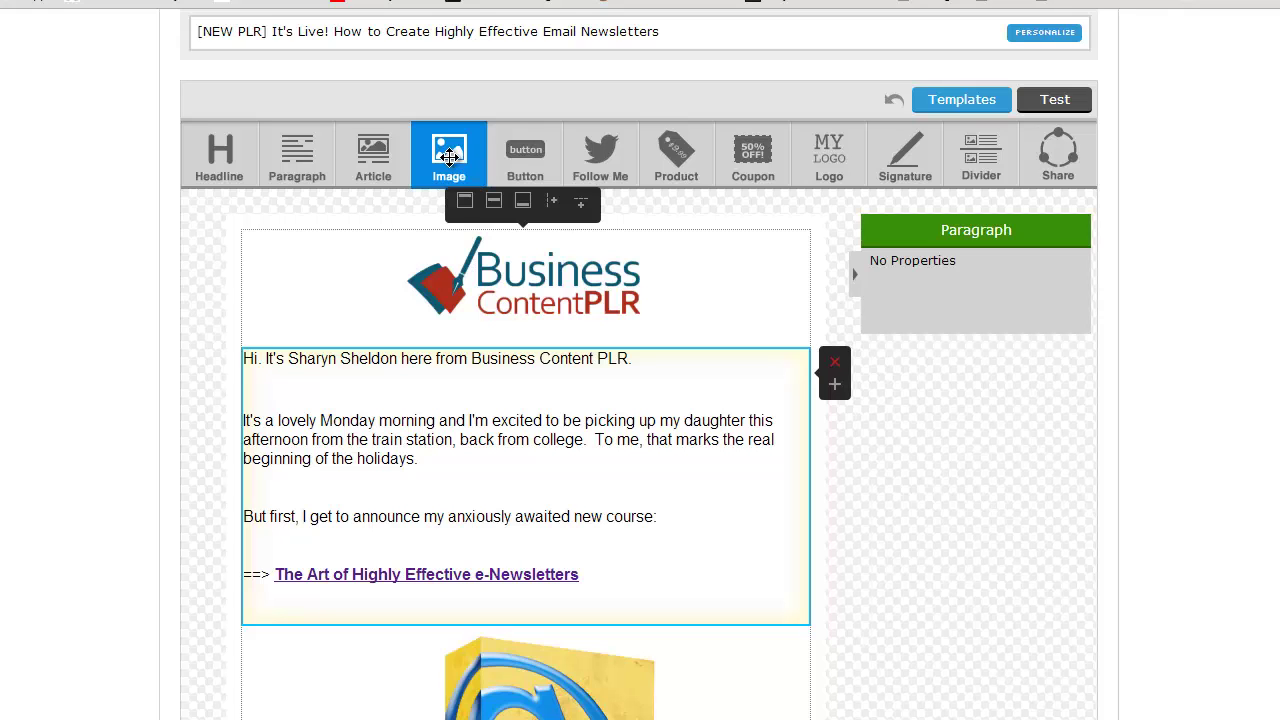
pyautogui.moveTo(449, 157); pyautogui.dragTo(399, 377)
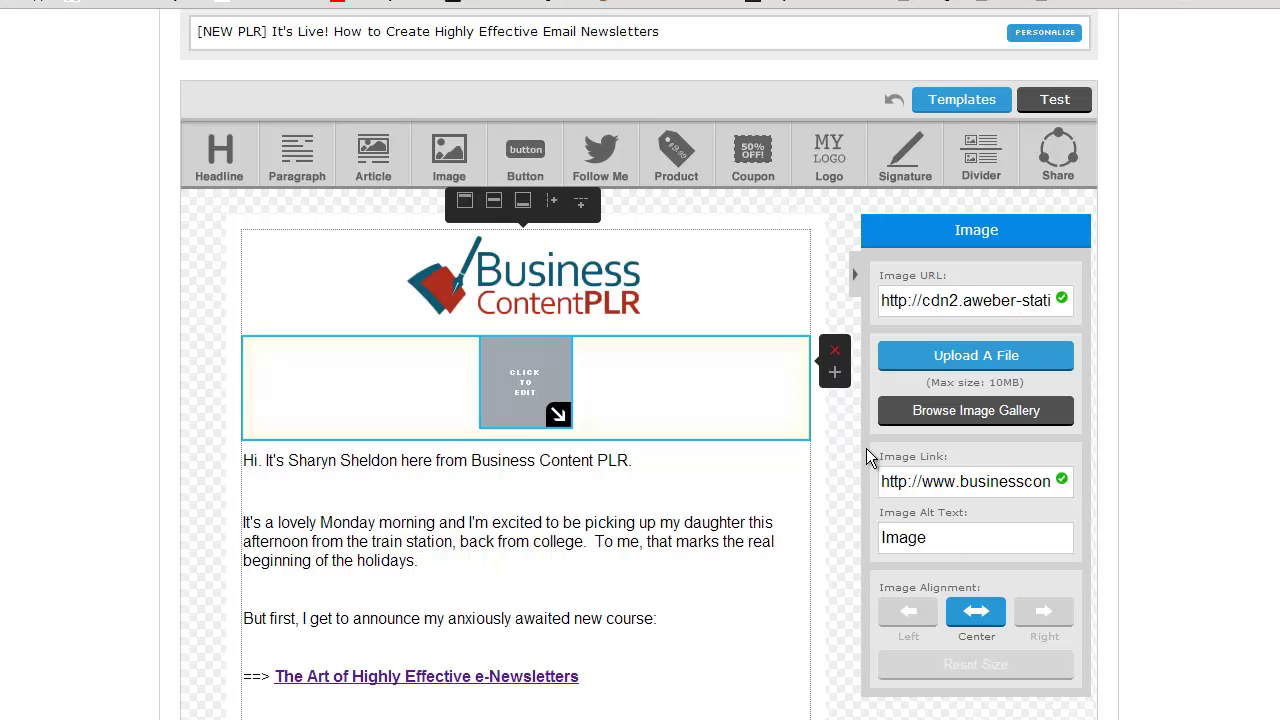
pyautogui.click(840, 353)
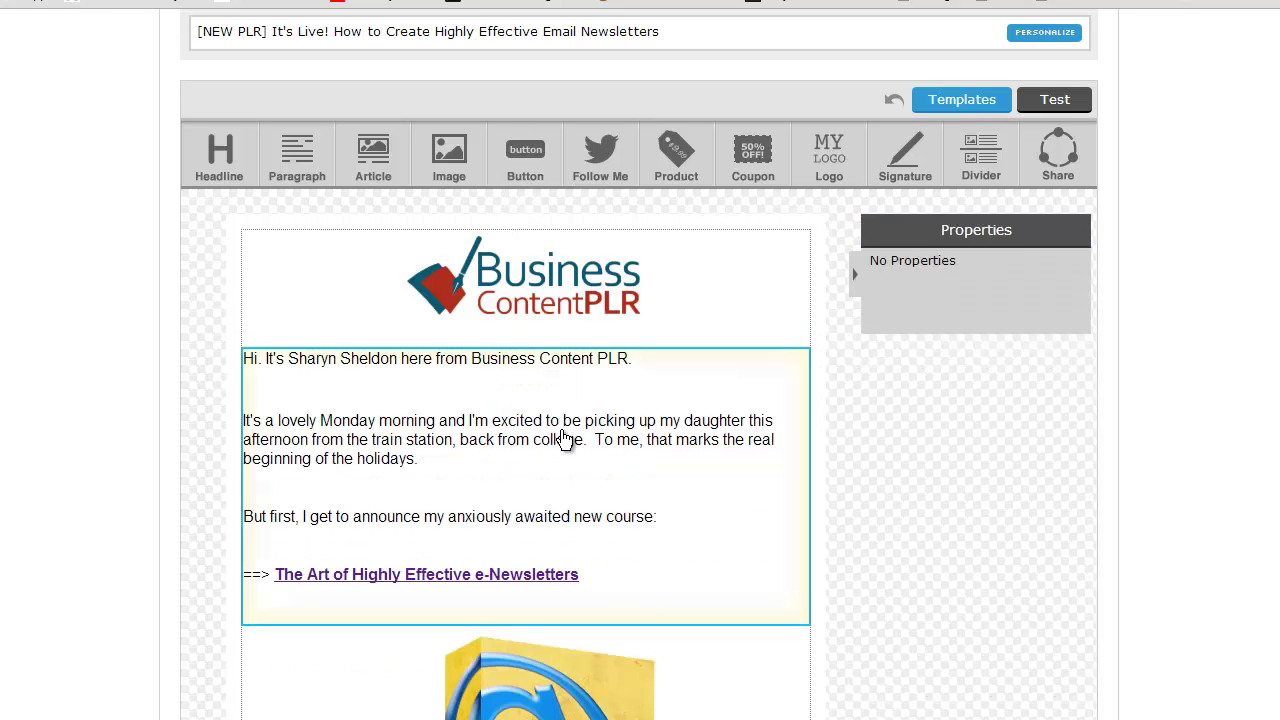
# Select the Click Here button image and review its Image Alt Text field
pyautogui.scroll(-4, 563, 430)
pyautogui.scroll(-10, 563, 437)
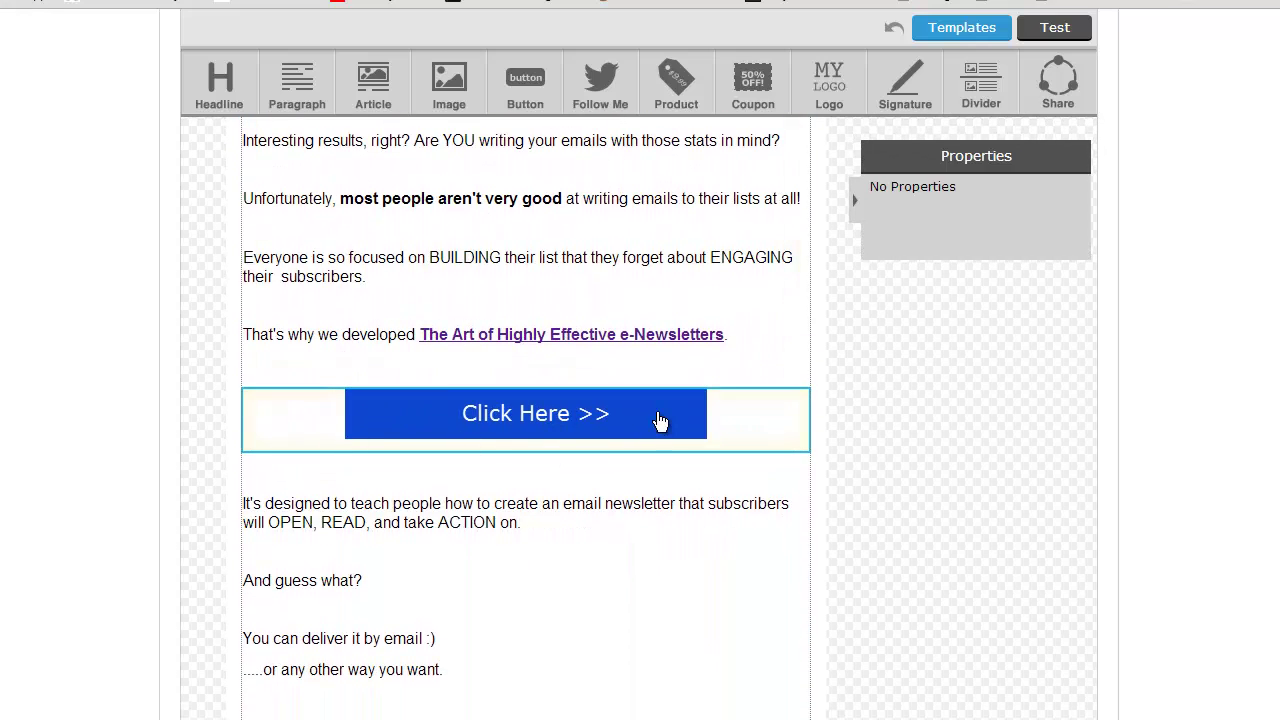
pyautogui.click(593, 417)
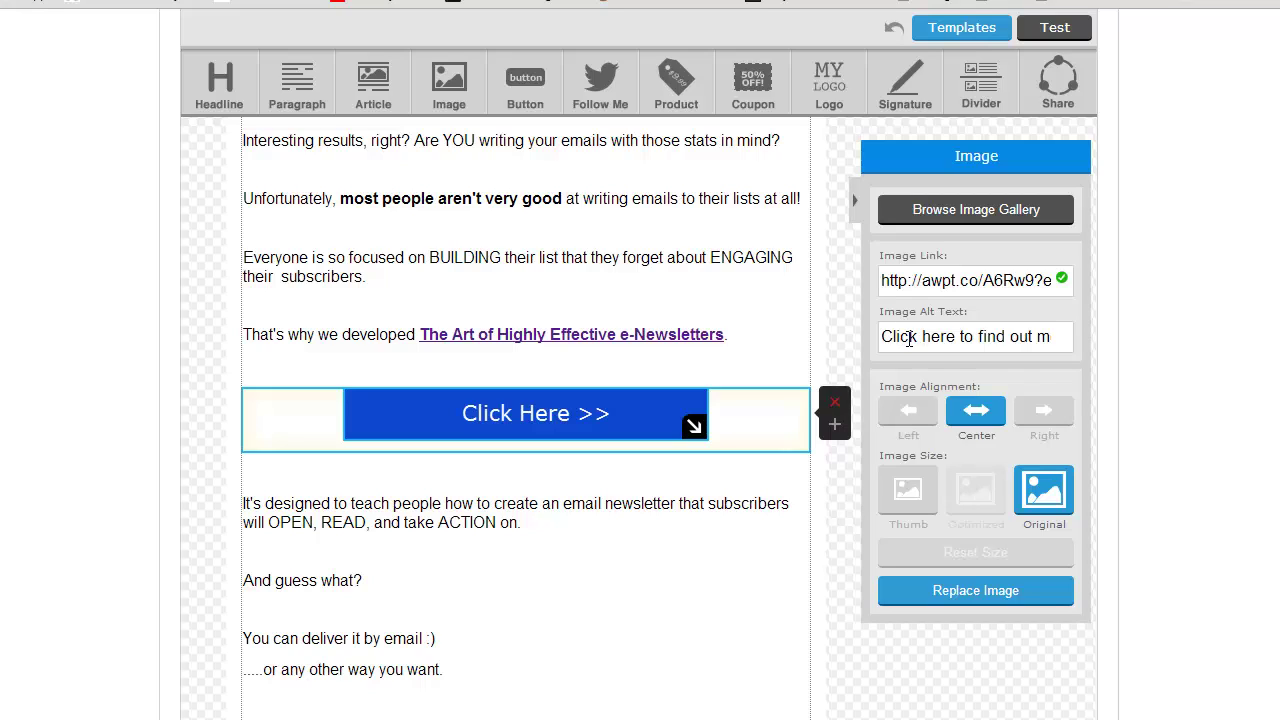
pyautogui.click(946, 338)
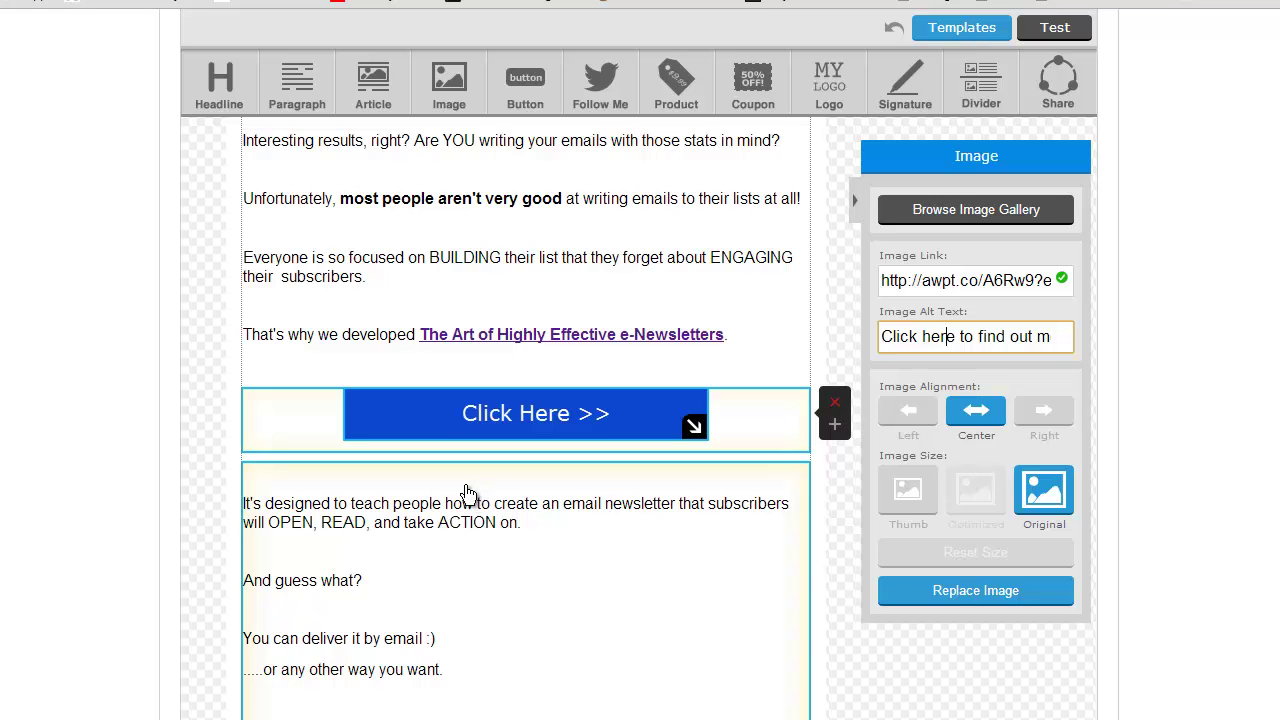
pyautogui.scroll(-8, 467, 493)
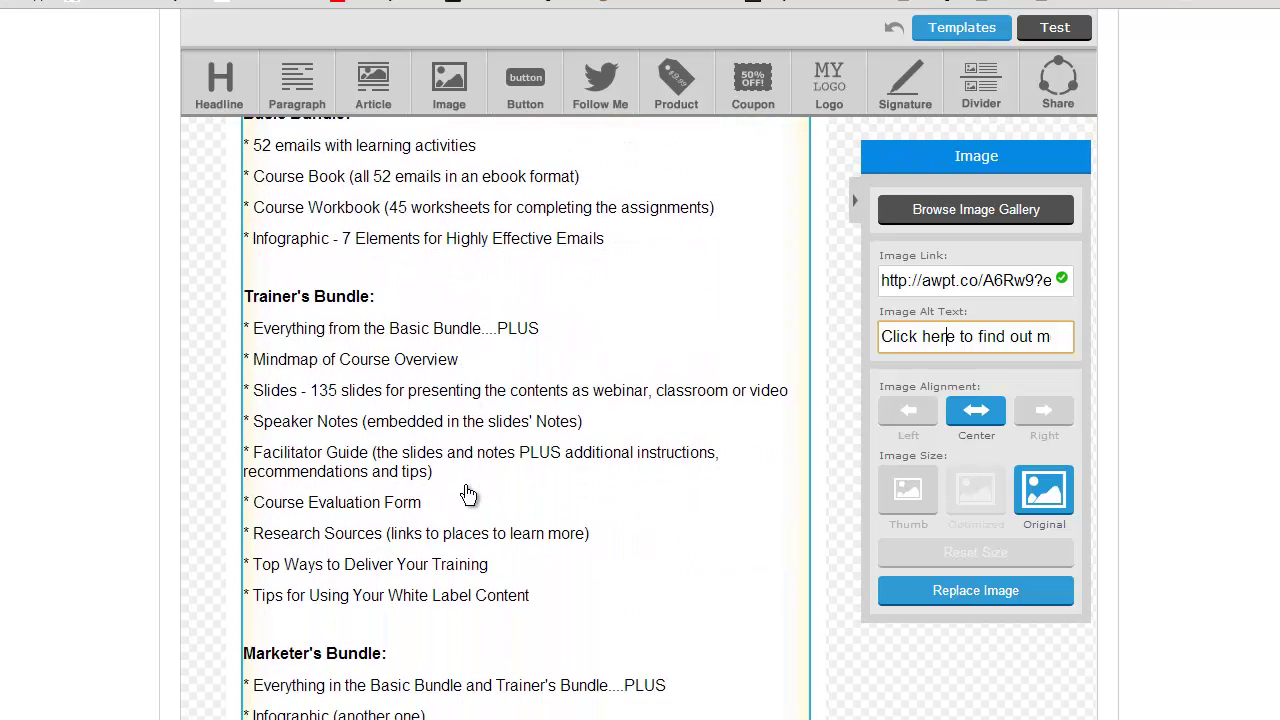
pyautogui.scroll(15, 467, 493)
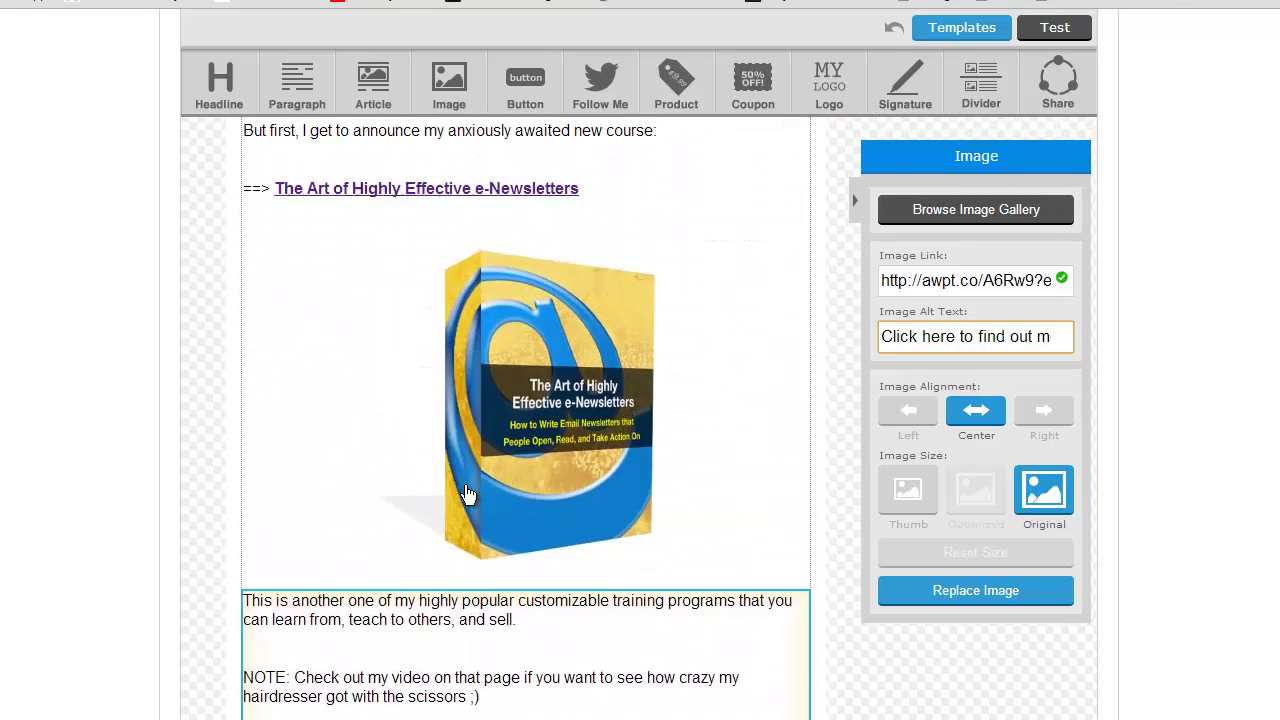
pyautogui.scroll(5, 467, 493)
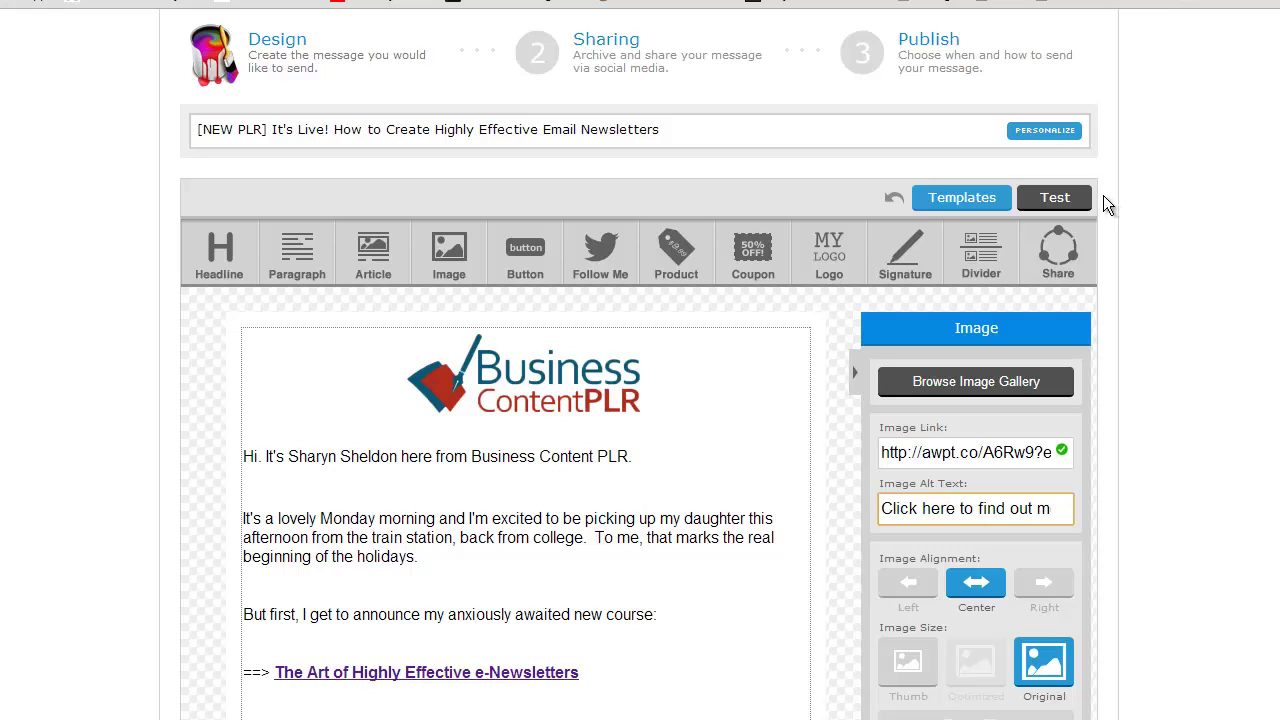
pyautogui.click(1057, 197)
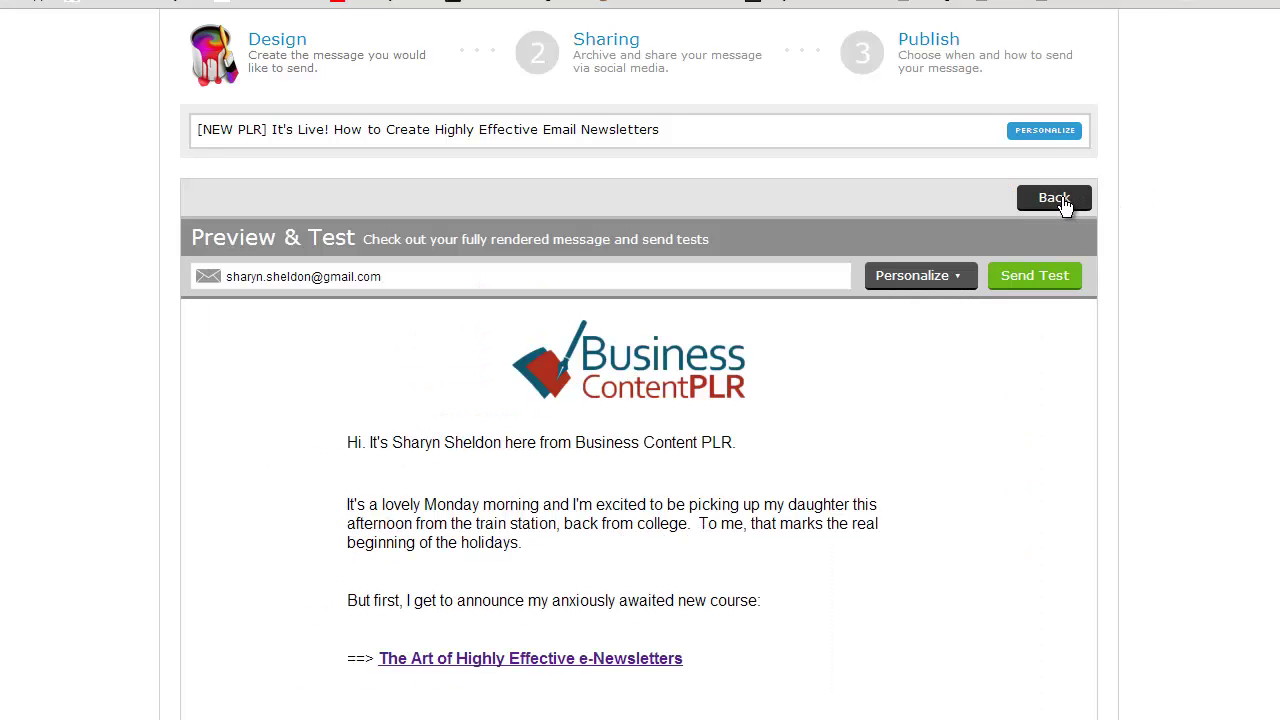
# Send a test copy of the newsletter from Preview & Test
pyautogui.click(1050, 286)
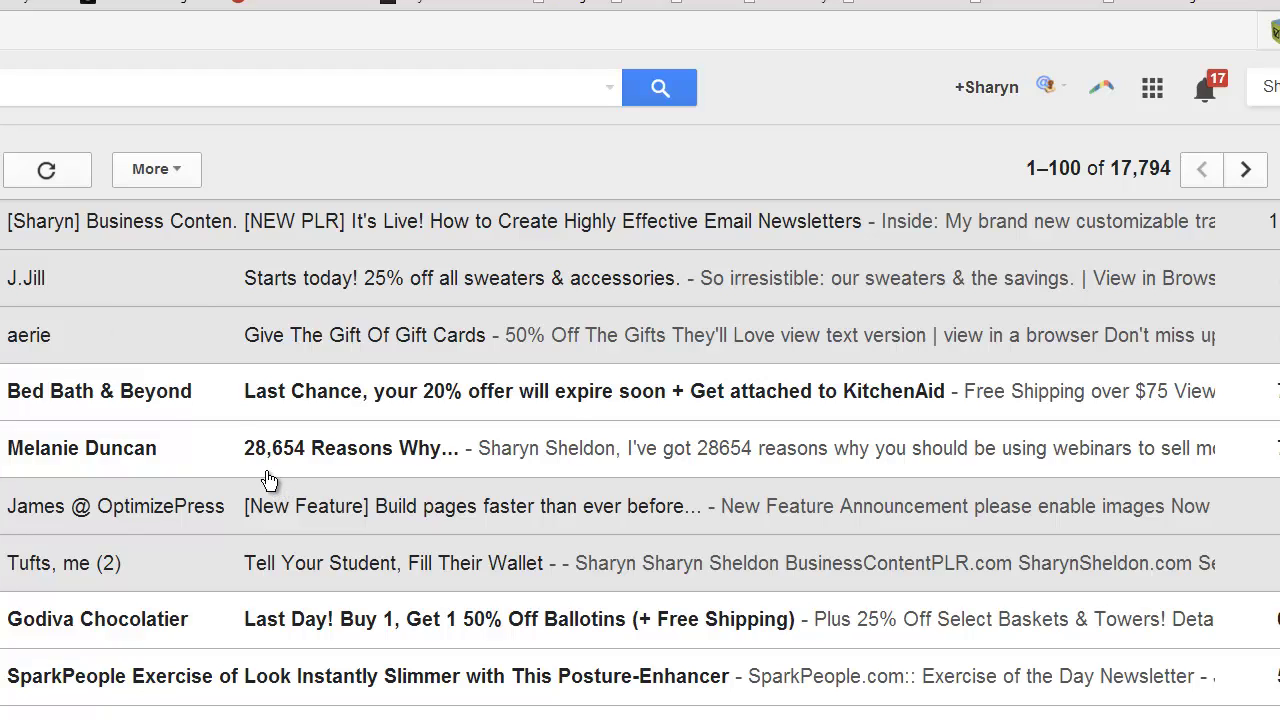
pyautogui.moveTo(114, 236)
pyautogui.scroll(-20, 963, 363)
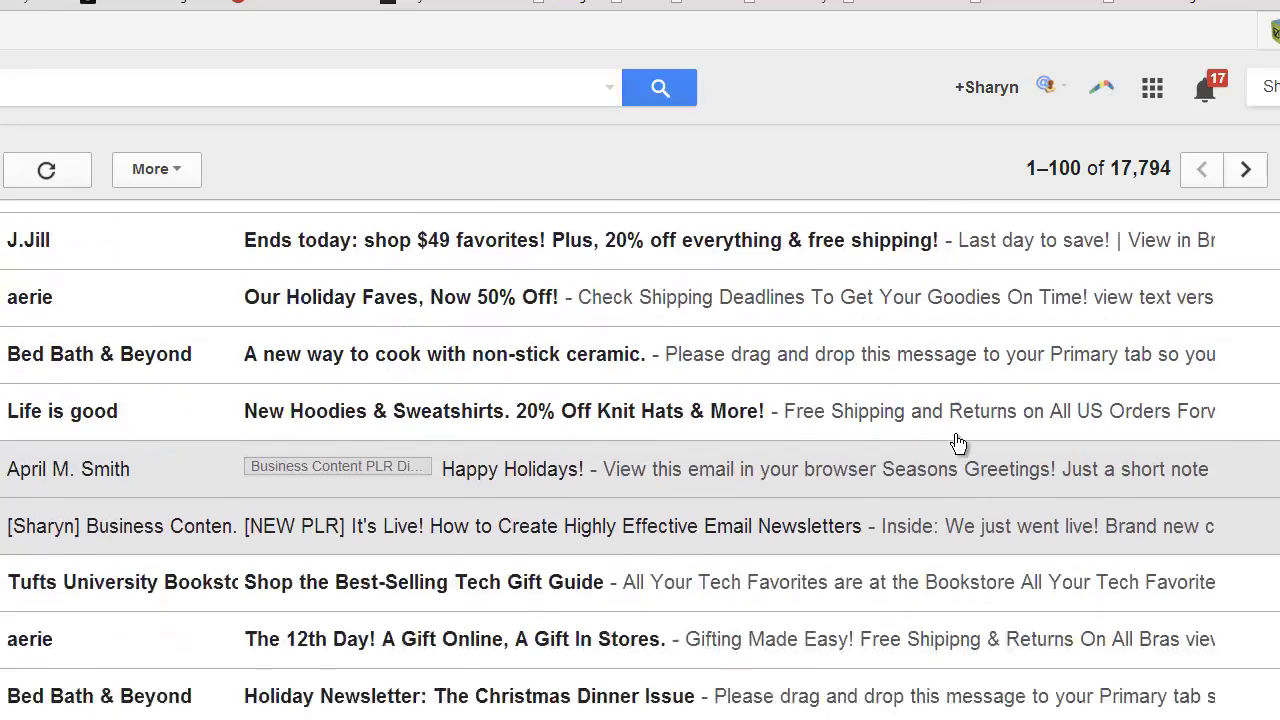
pyautogui.scroll(-5, 891, 456)
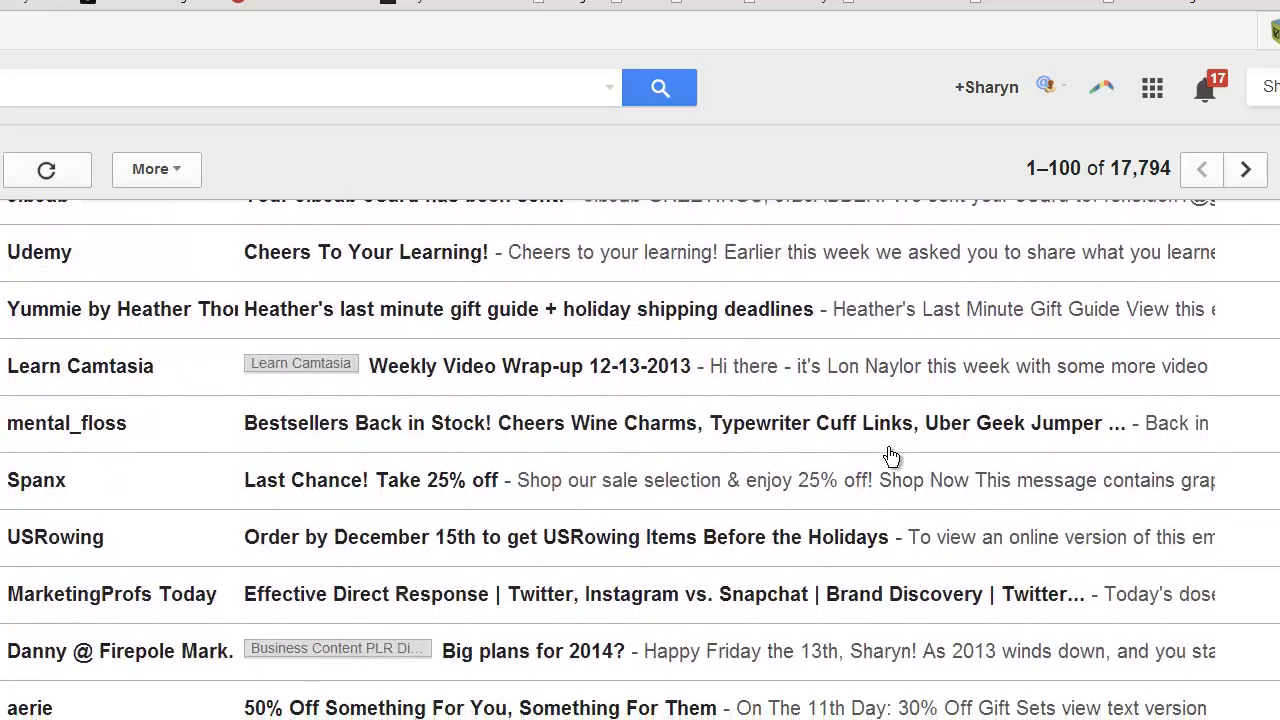
pyautogui.scroll(-2, 557, 533)
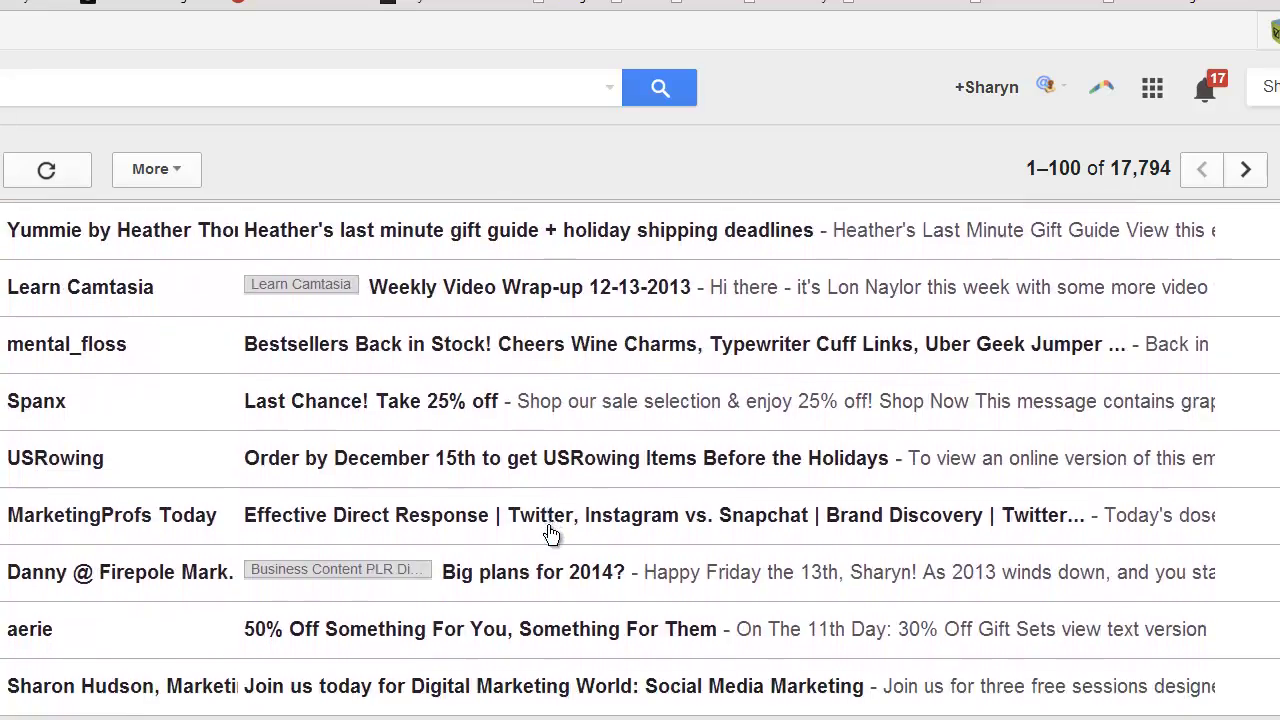
pyautogui.scroll(-1, 44, 435)
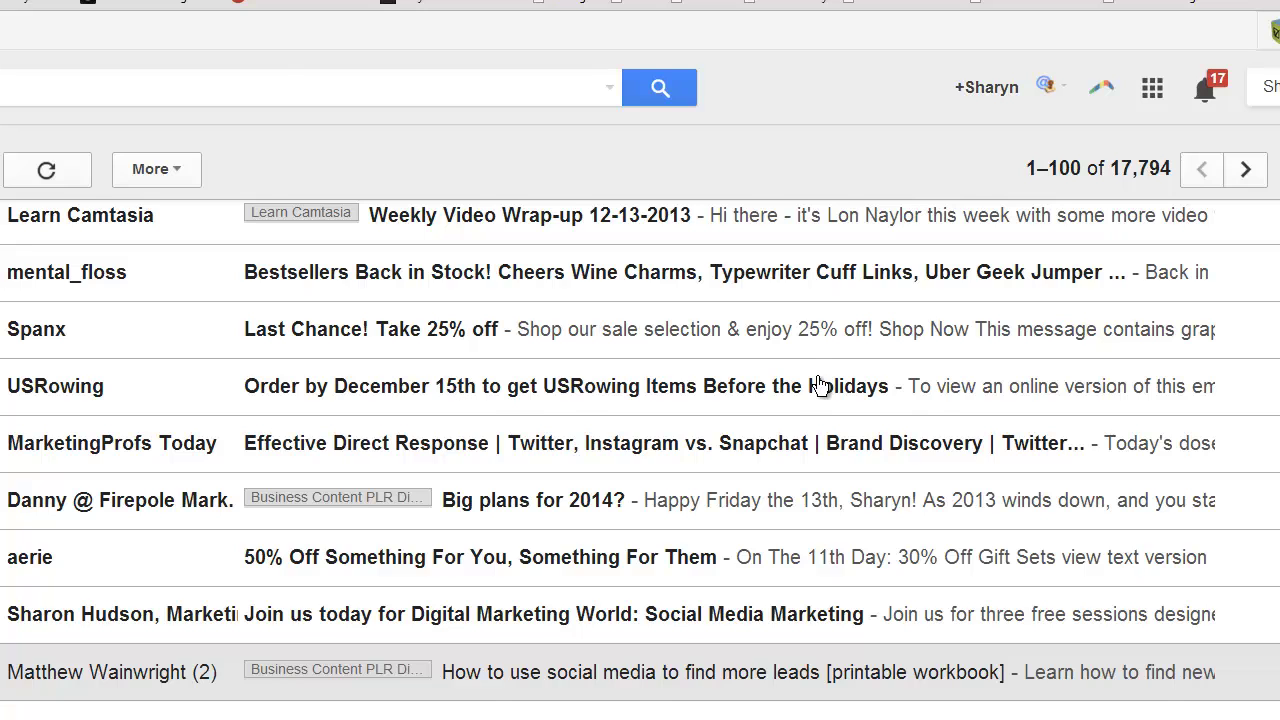
# Open the USRowing holiday order reminder, then return to the inbox with the u shortcut
pyautogui.click(507, 388)
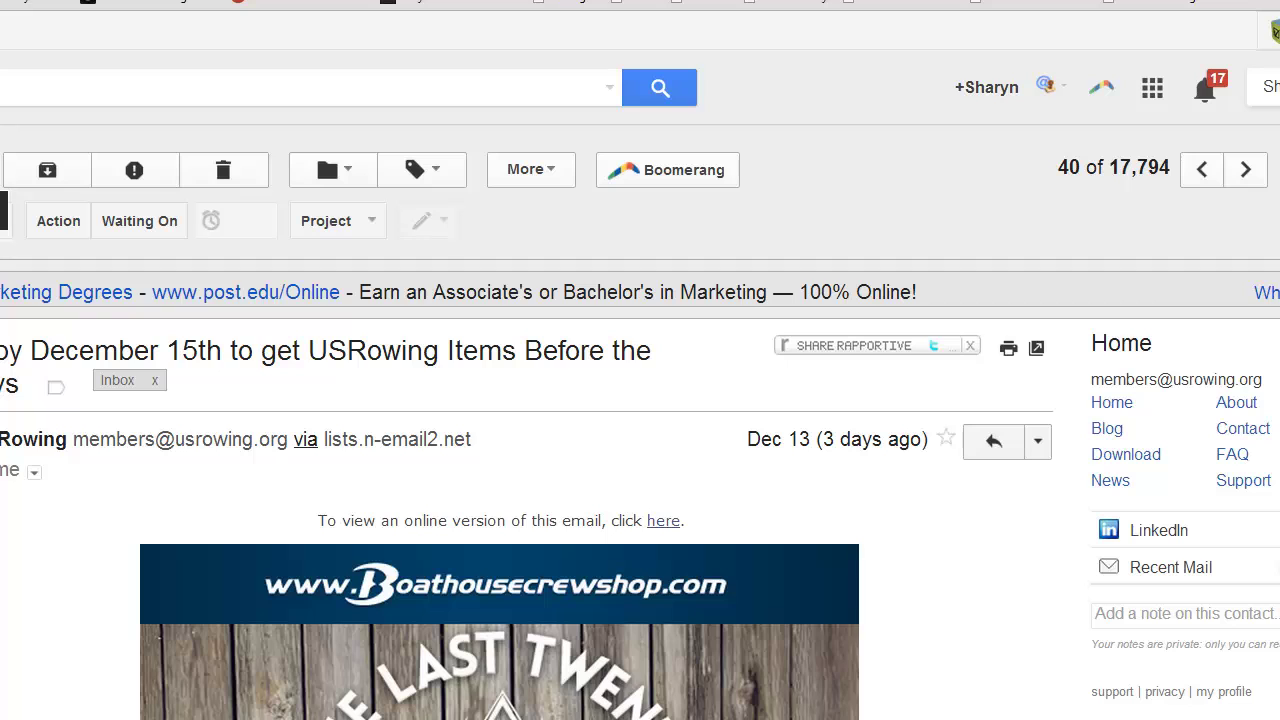
pyautogui.press('u')
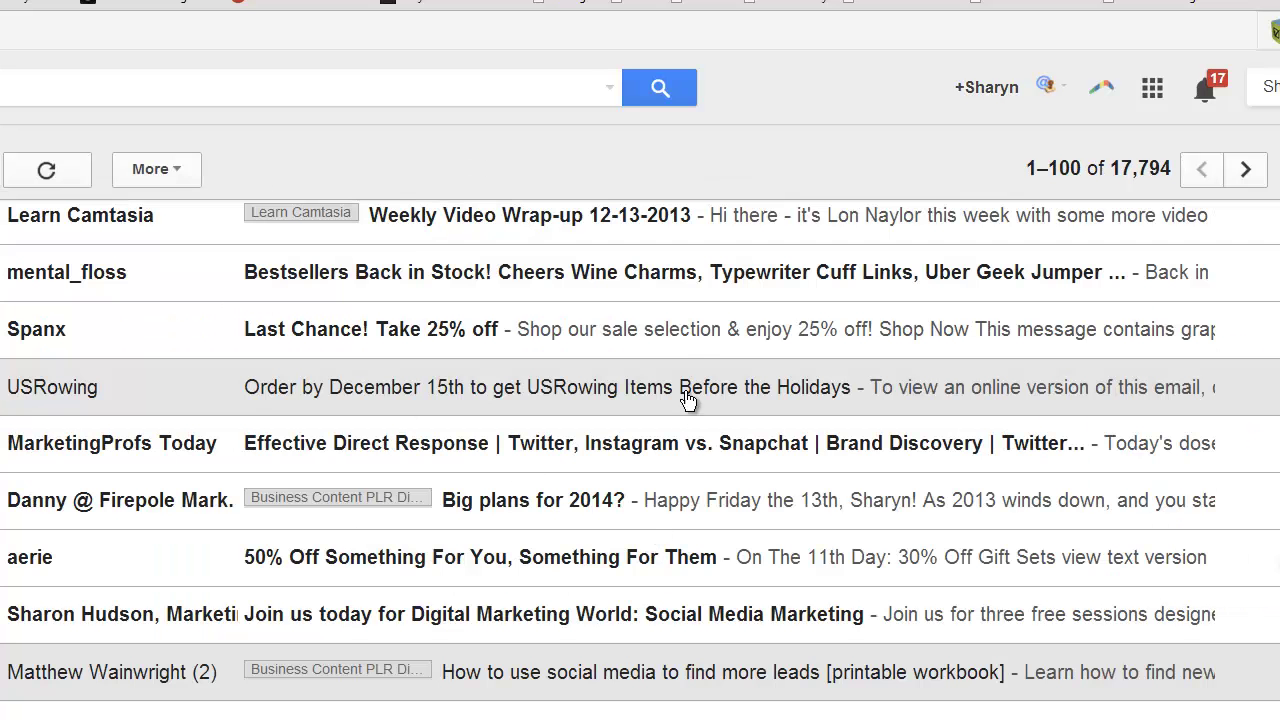